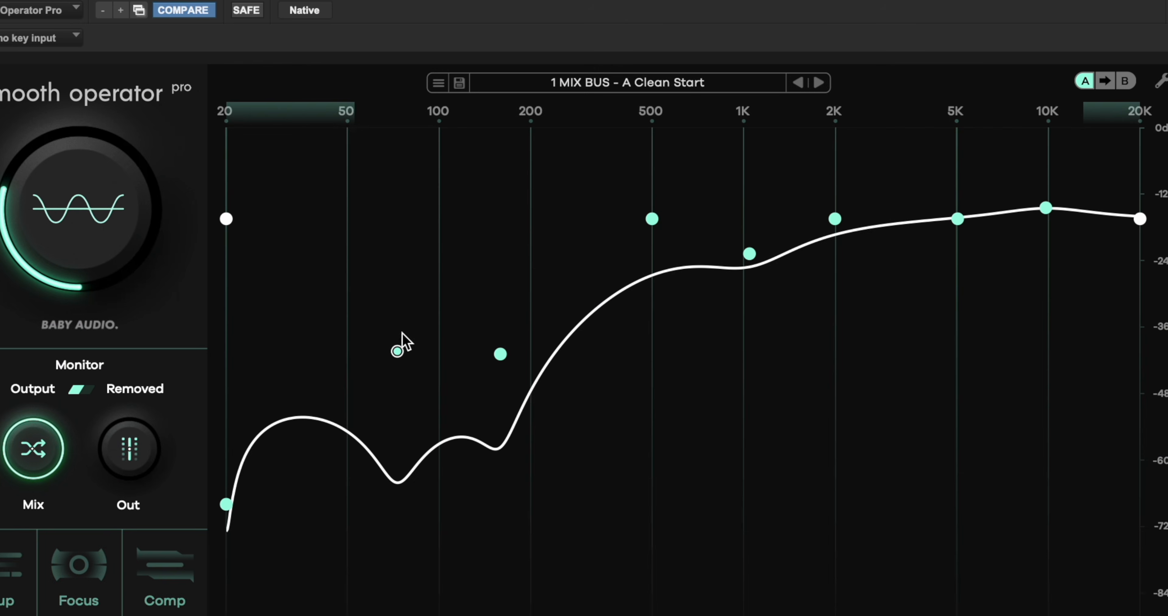
# Lower the target-curve node between 50 and 100 Hz.
pyautogui.moveTo(398, 351); pyautogui.dragTo(402, 431)
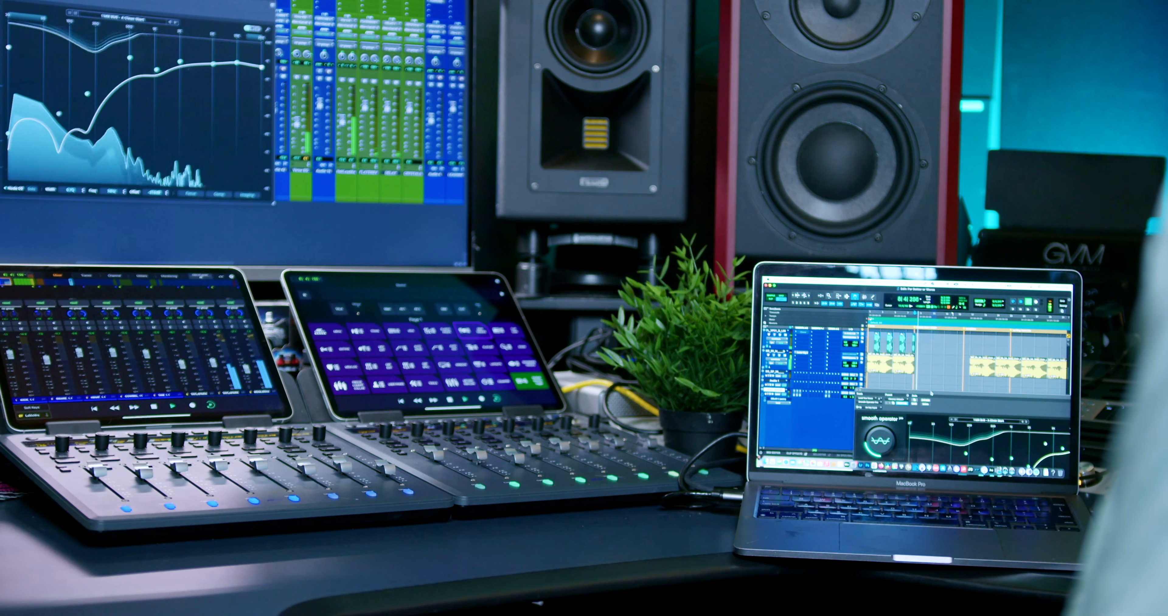
pyautogui.moveTo(931, 392); pyautogui.dragTo(913, 314)
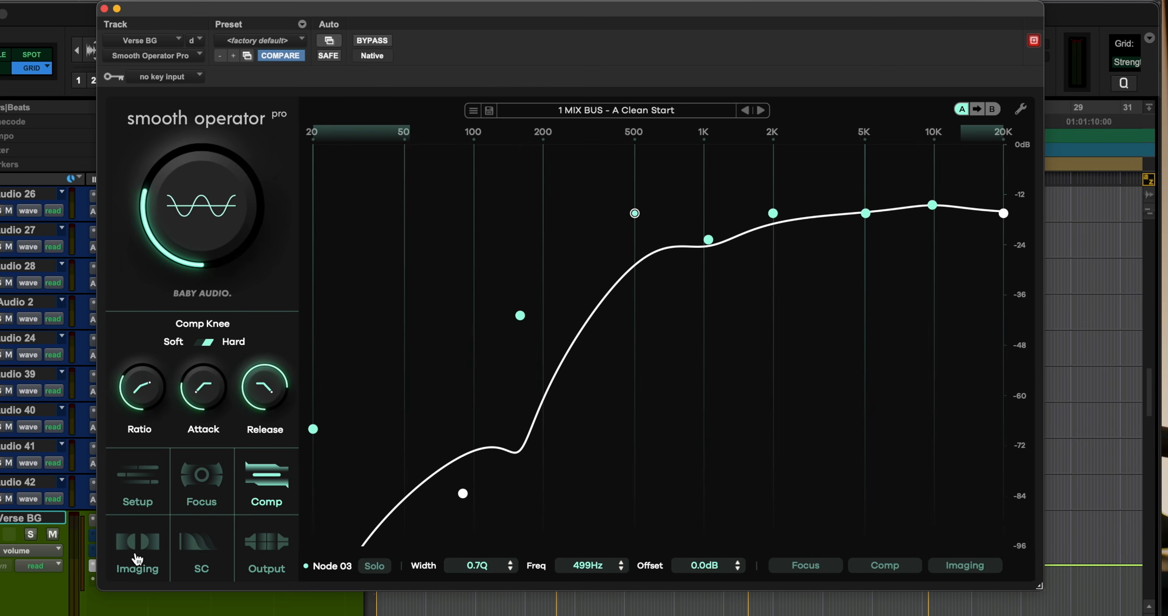
# View the global Imaging settings and the SC settings of the plugin.
pyautogui.click(136, 549)
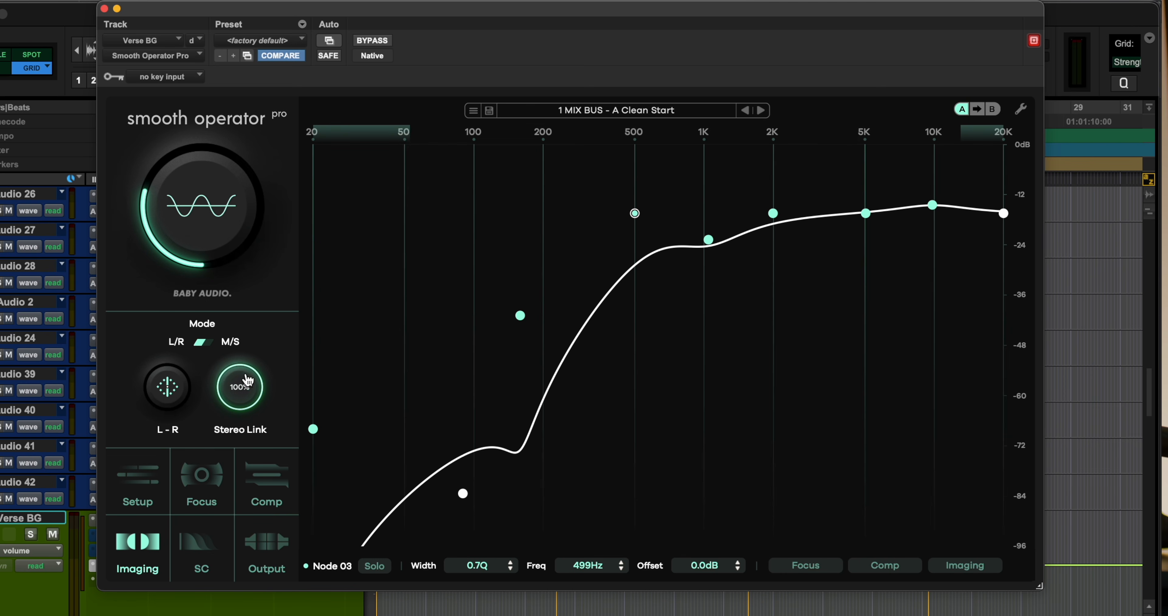
pyautogui.click(195, 549)
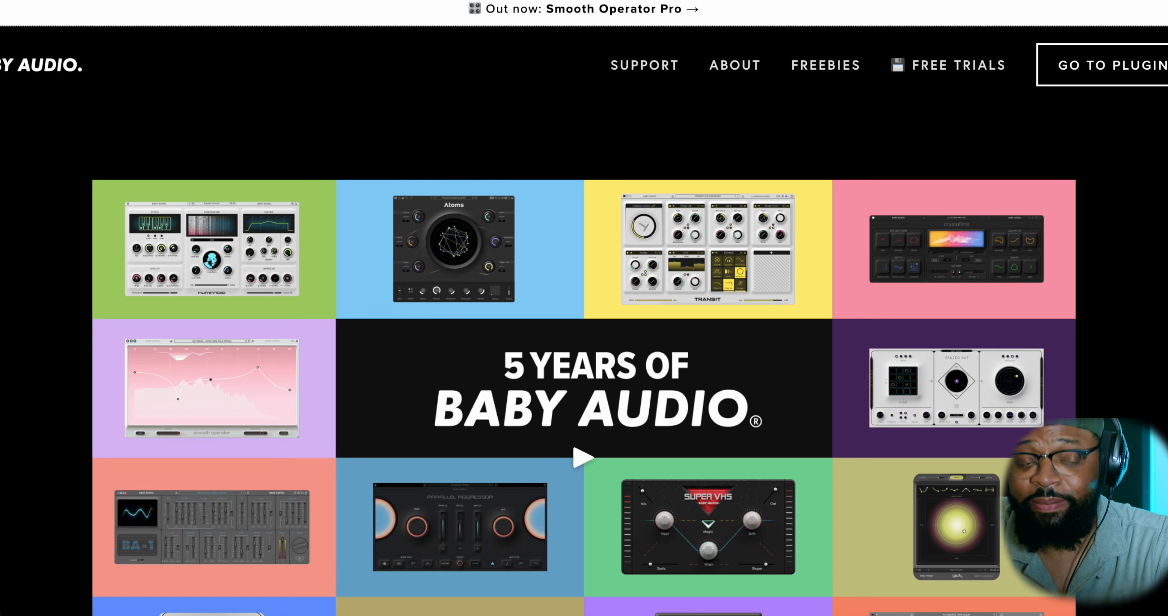
# Browse the Baby Audio website's homepage and open the Smooth Operator Pro product page.
pyautogui.scroll(-3, 584, 317)
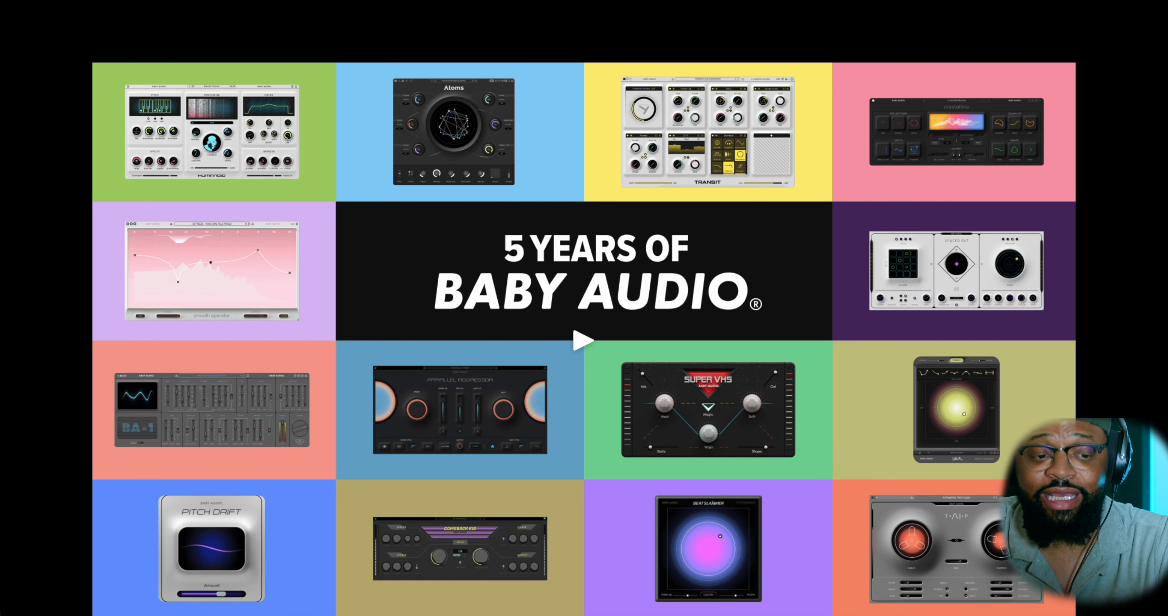
pyautogui.scroll(-3, 584, 317)
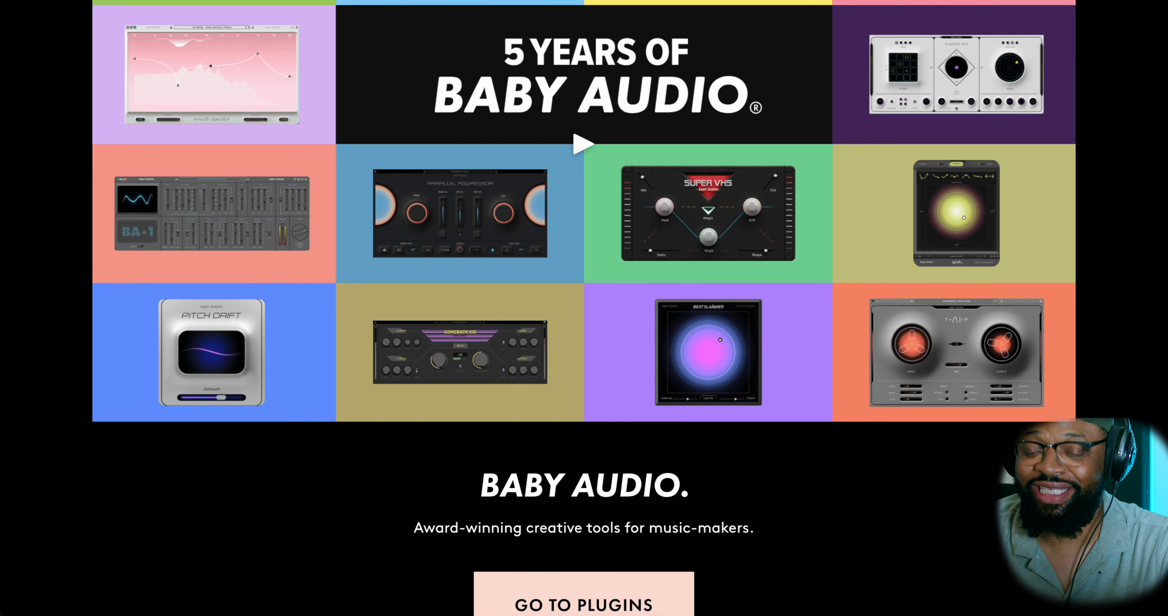
pyautogui.scroll(-10, 584, 308)
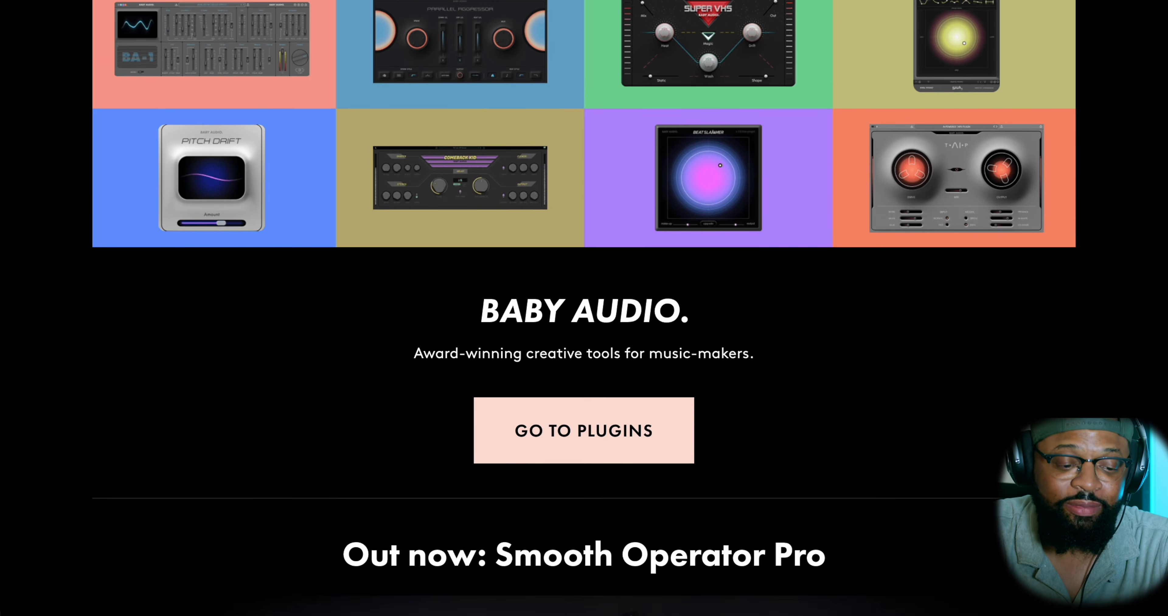
pyautogui.scroll(-5, 584, 308)
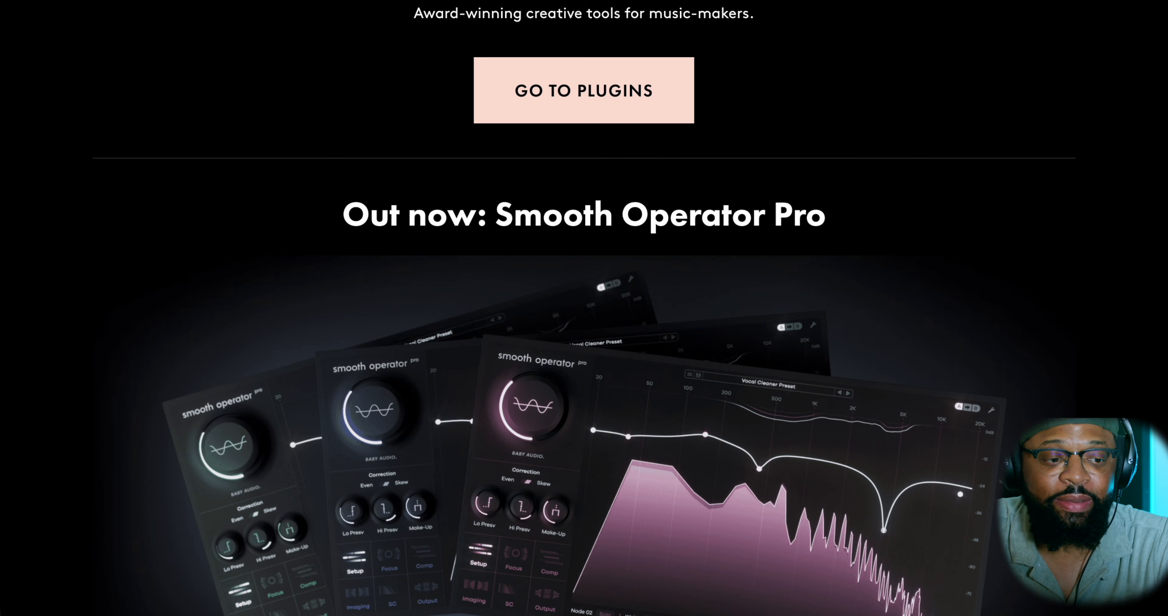
pyautogui.scroll(1, 584, 308)
pyautogui.scroll(-7, 584, 308)
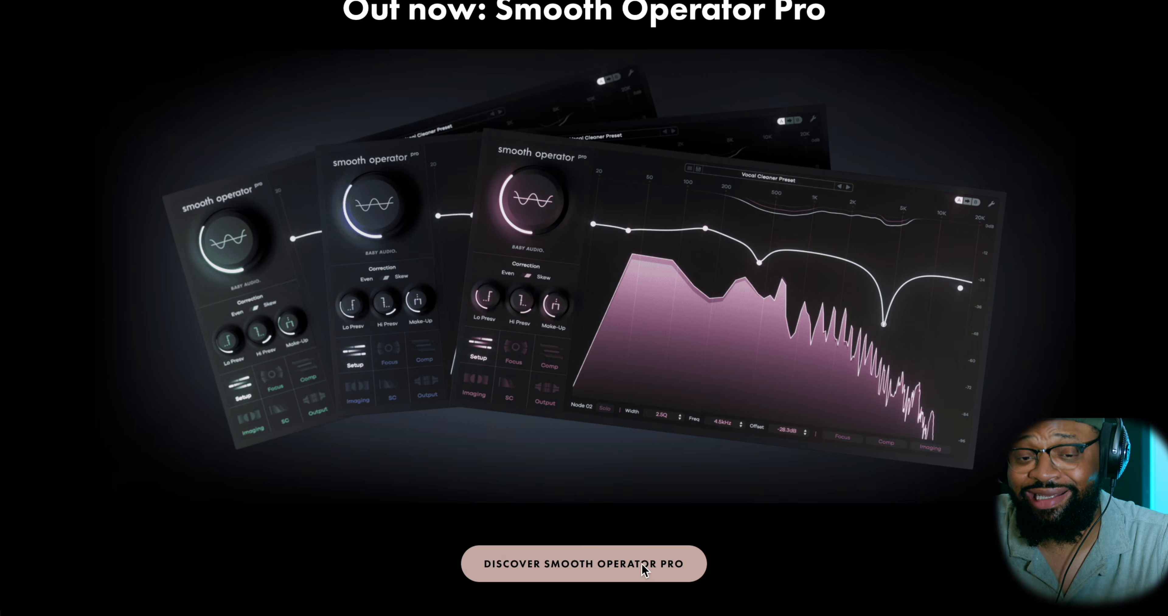
pyautogui.click(644, 569)
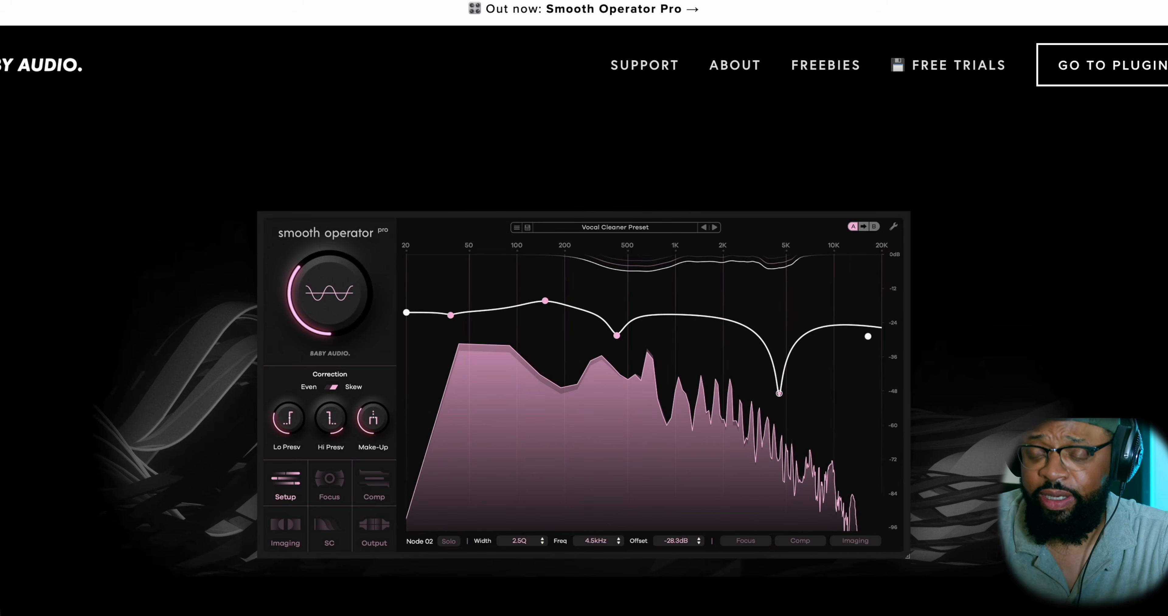
# Examine the product page's pricing, upgrade options and feature descriptions through the Smooth(er) Operator section.
pyautogui.scroll(-4, 583, 308)
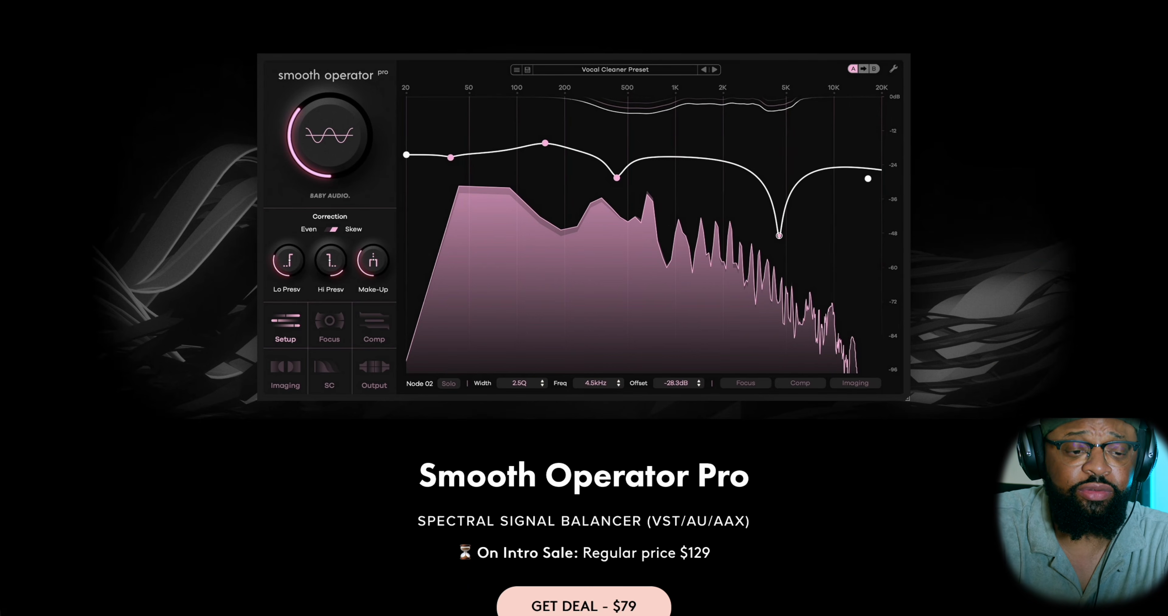
pyautogui.scroll(-2, 584, 308)
pyautogui.scroll(-4, 584, 308)
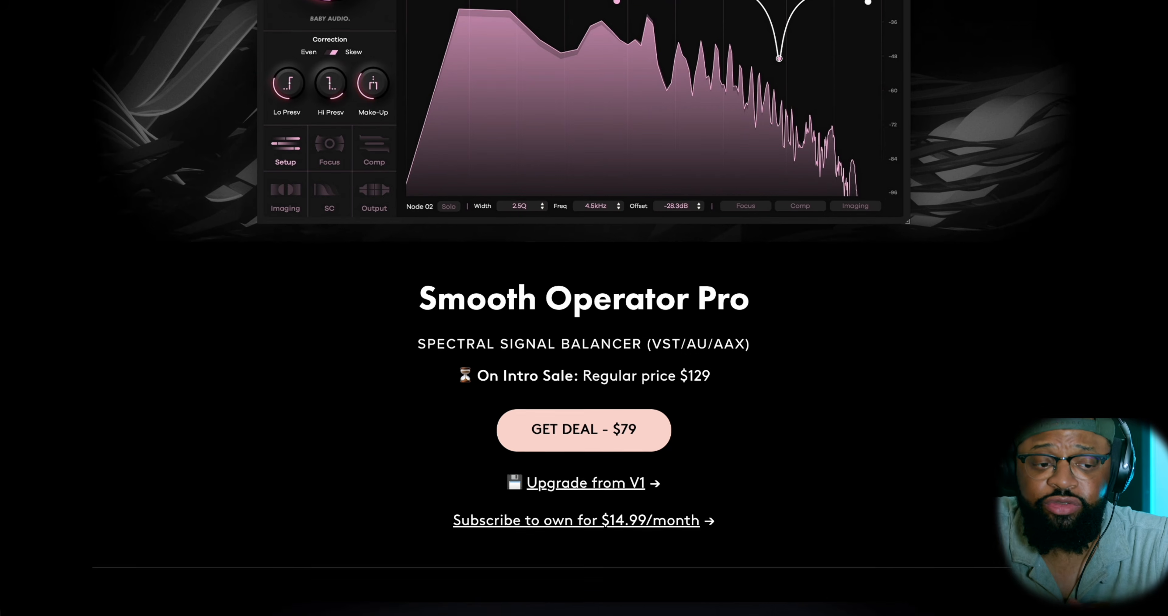
pyautogui.scroll(-2, 584, 308)
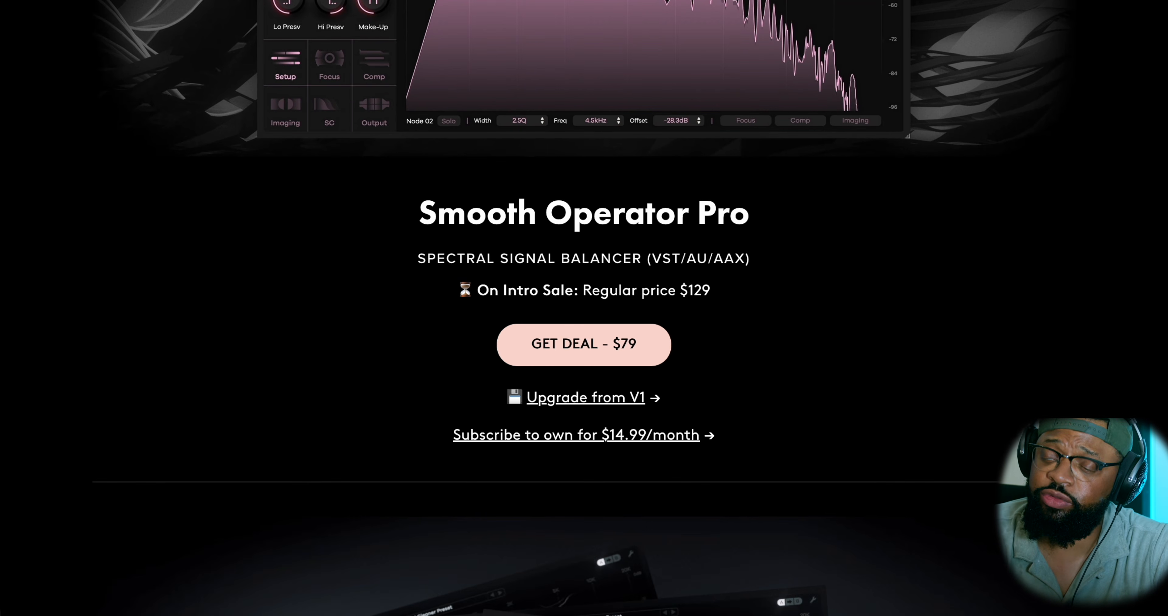
pyautogui.scroll(-7, 584, 308)
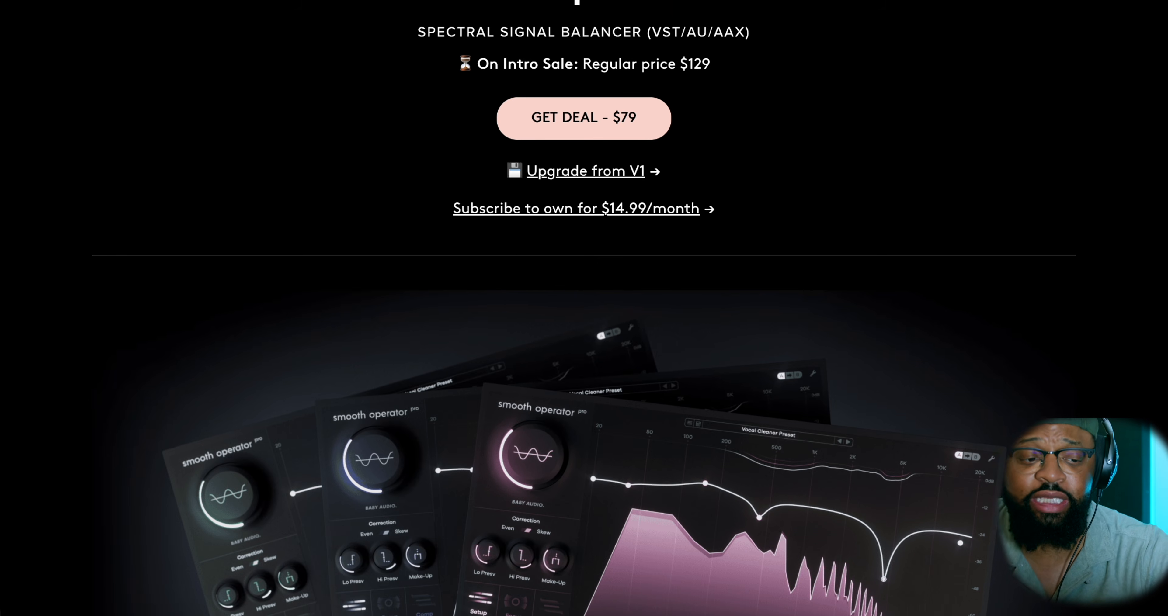
pyautogui.scroll(-2, 584, 308)
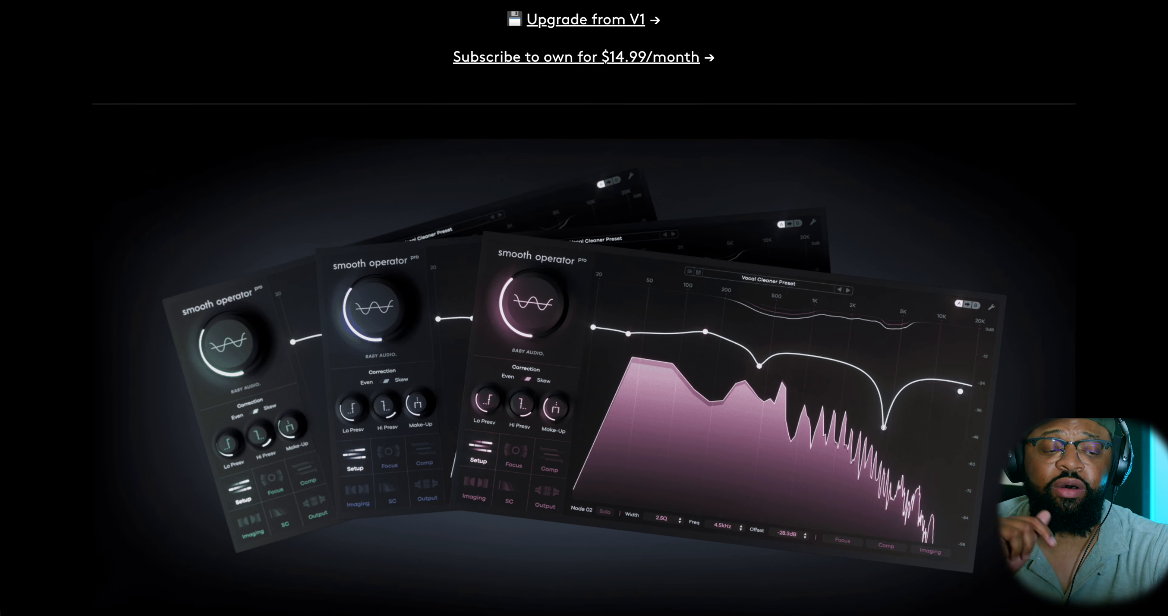
pyautogui.scroll(-1, 584, 308)
pyautogui.scroll(-5, 584, 308)
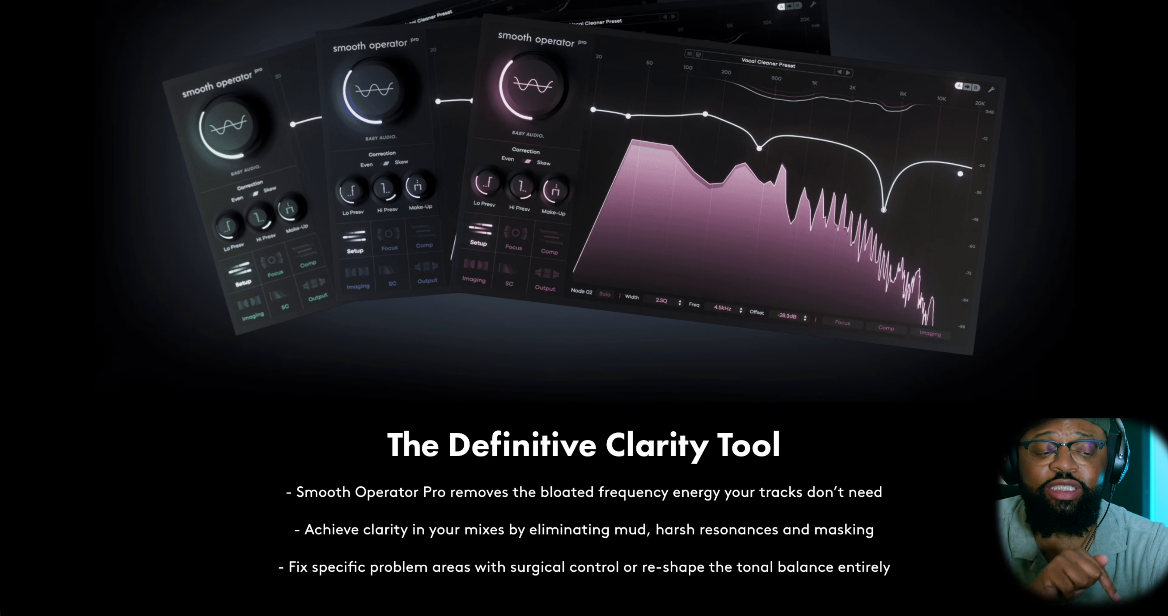
pyautogui.scroll(-10, 584, 308)
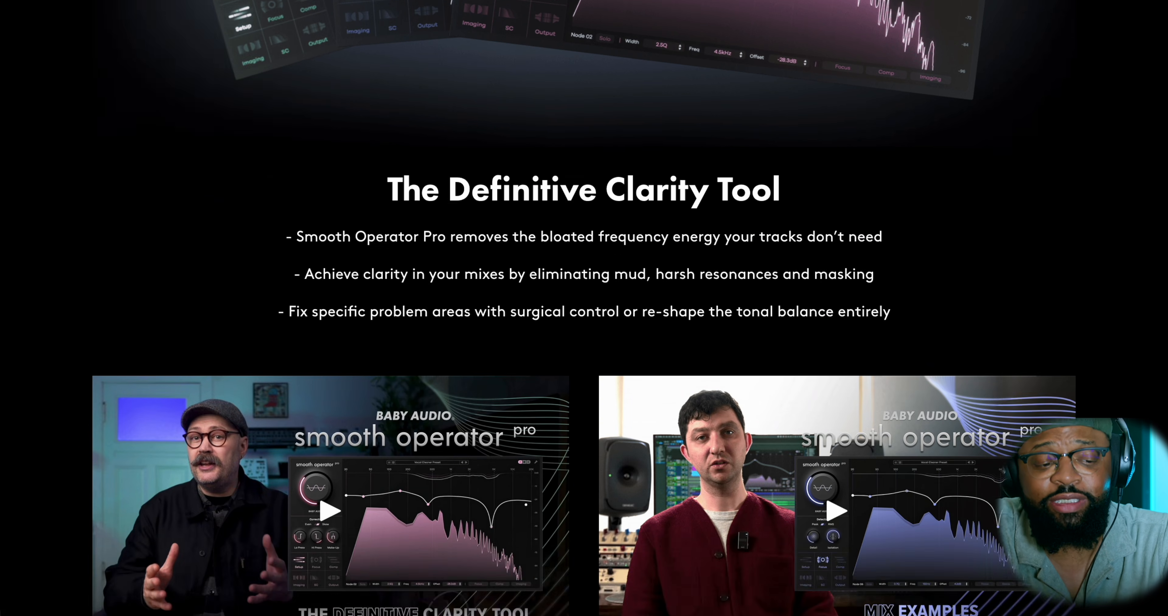
pyautogui.scroll(-10, 584, 309)
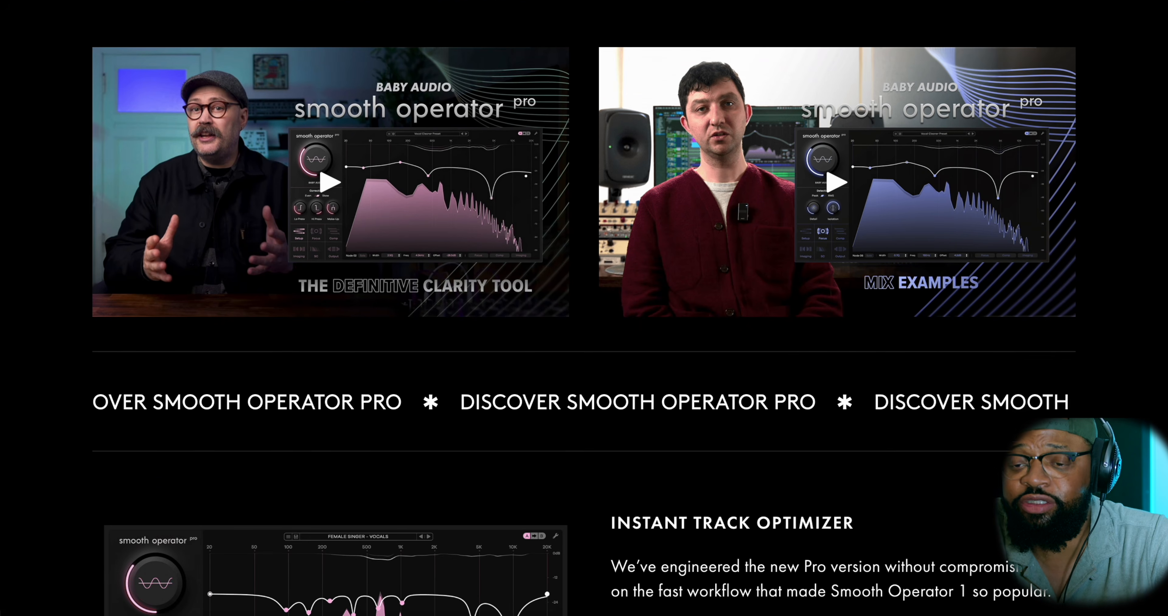
pyautogui.scroll(-4, 584, 308)
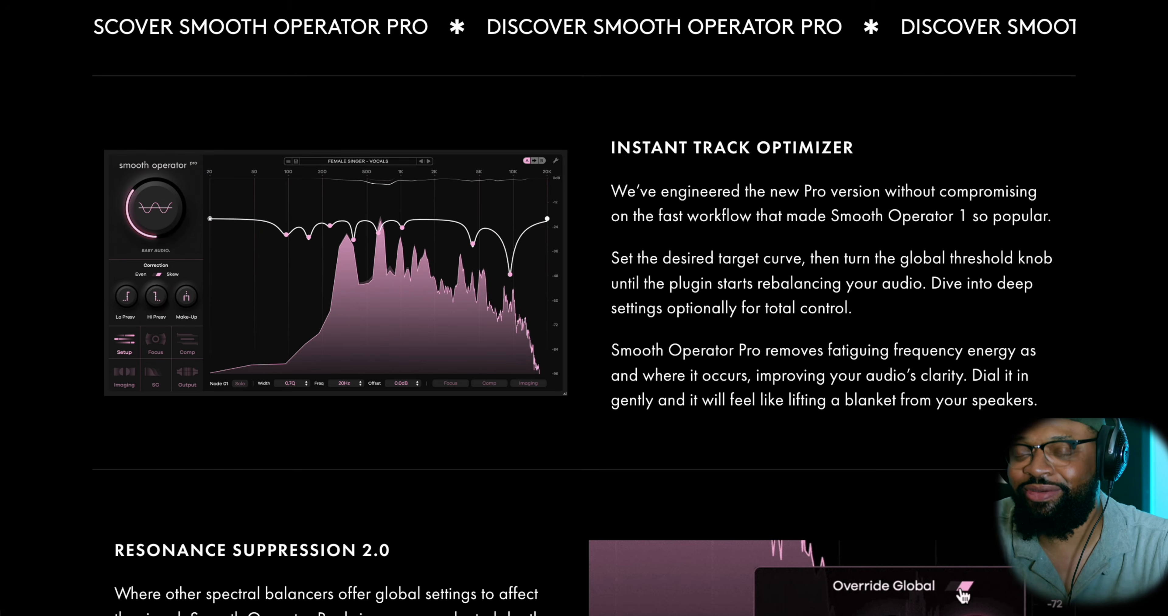
pyautogui.scroll(-4, 584, 308)
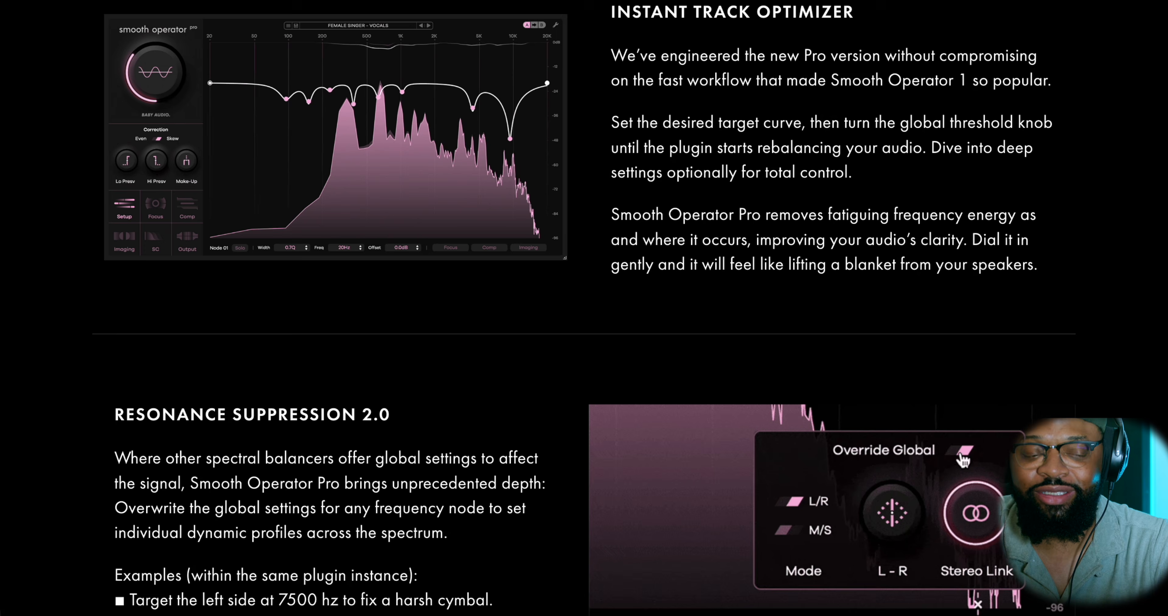
pyautogui.scroll(-1, 584, 308)
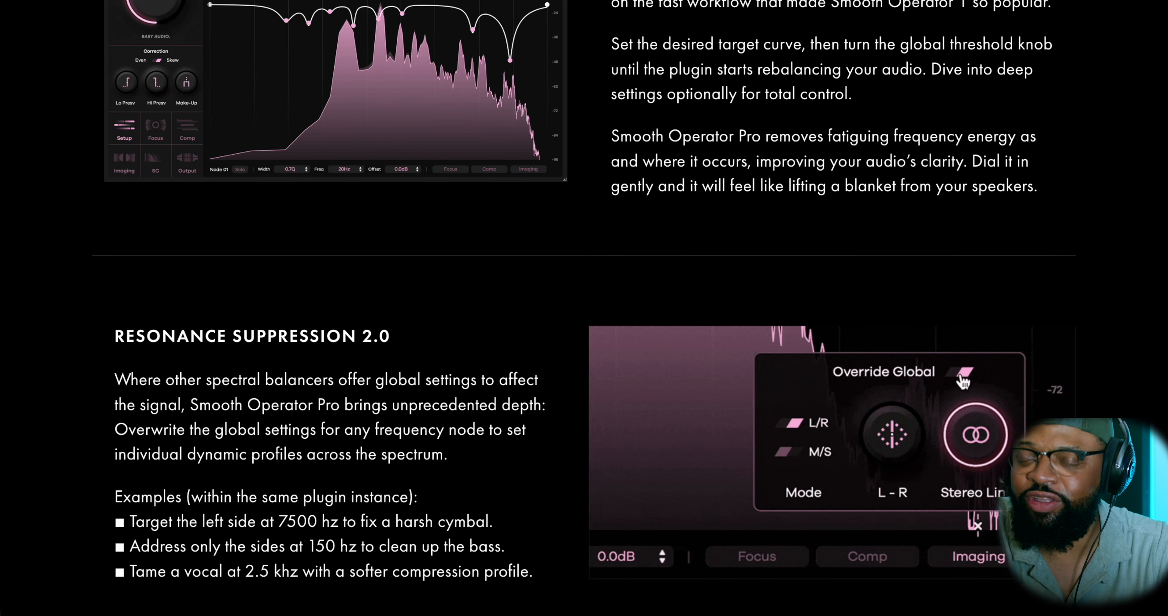
pyautogui.scroll(-2, 584, 308)
pyautogui.scroll(-2, 584, 308)
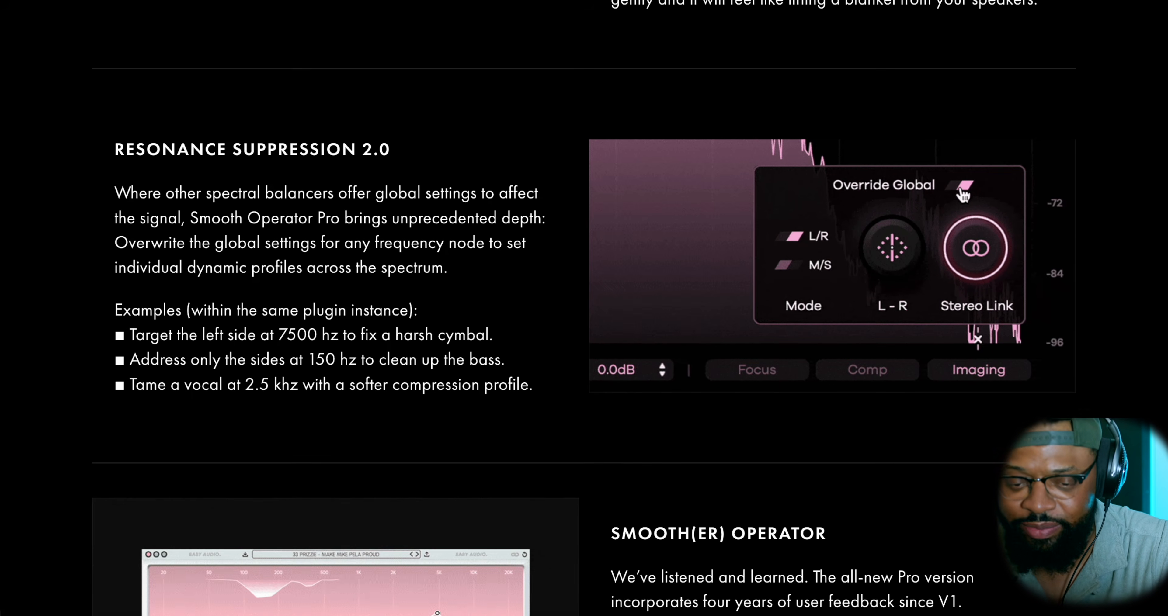
pyautogui.scroll(-2, 584, 308)
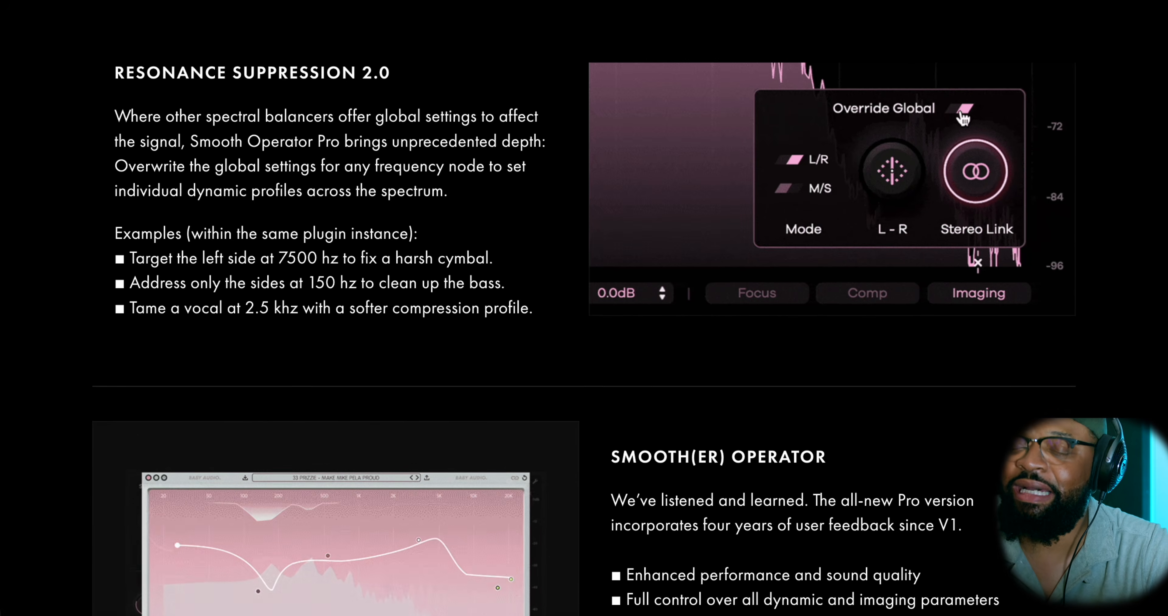
pyautogui.scroll(-4, 584, 308)
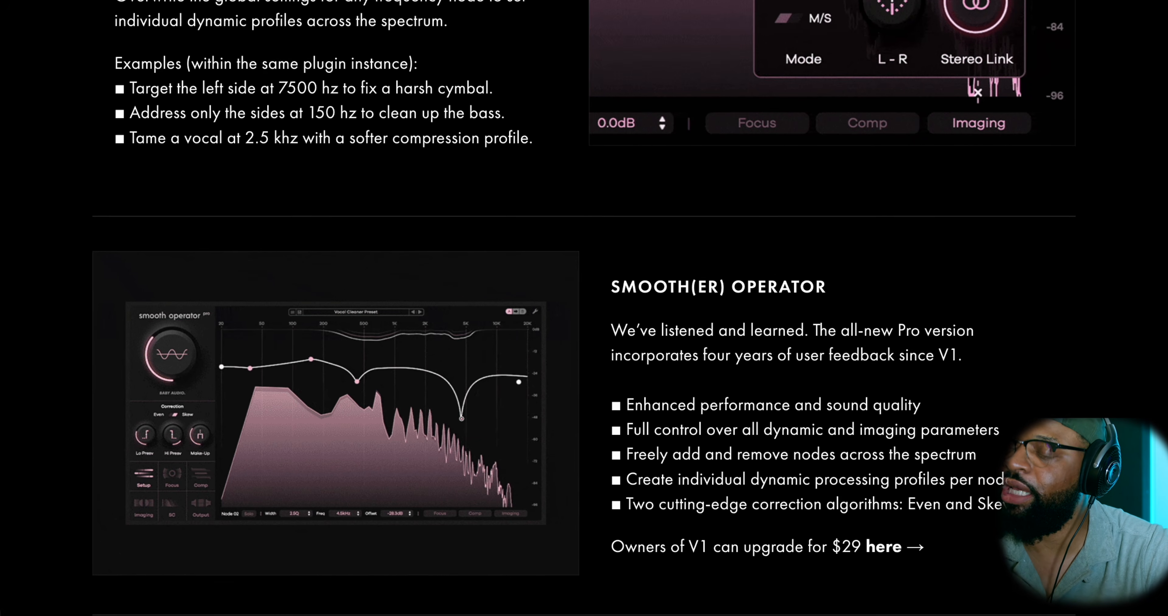
pyautogui.scroll(-2, 584, 309)
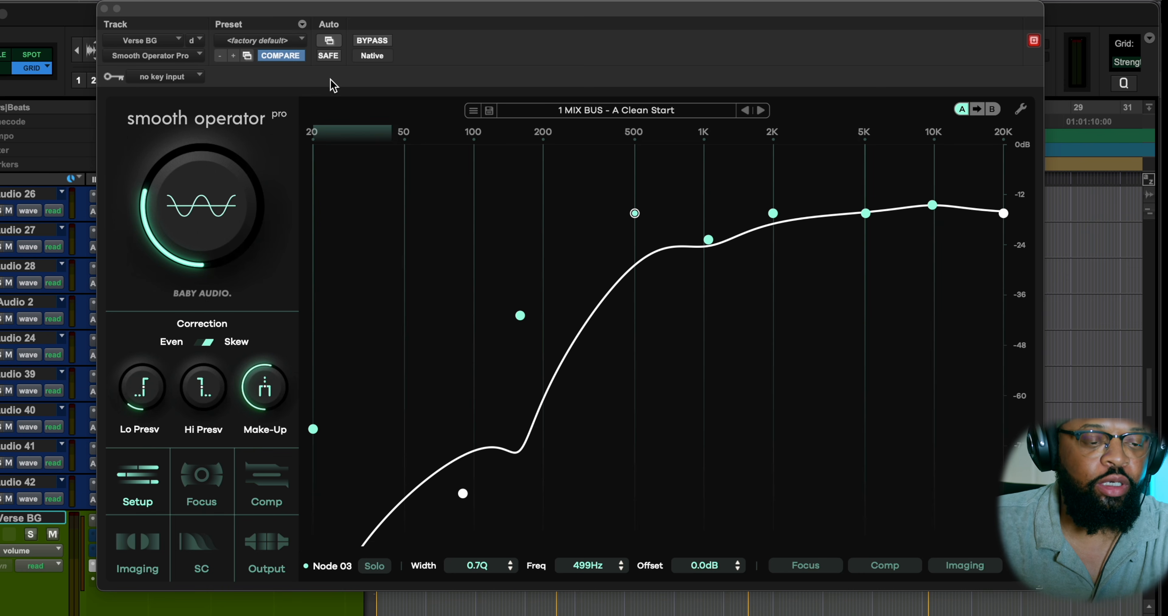
# Switch to the plugin on the Verse BG track and try out its global threshold and the Even/Skew correction mode.
pyautogui.moveTo(229, 171)
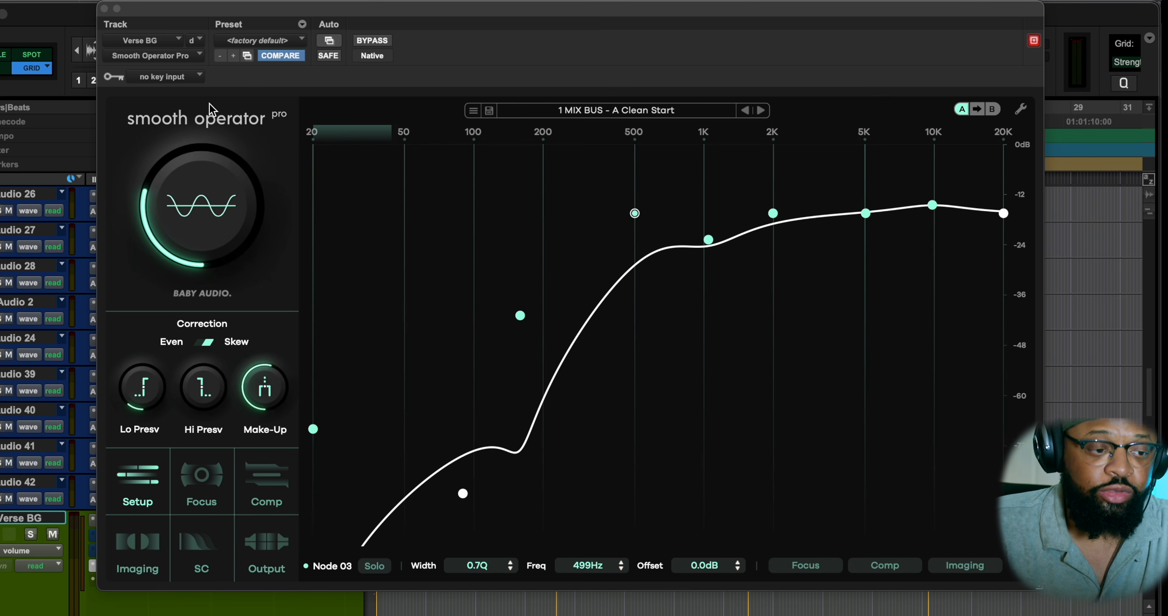
pyautogui.moveTo(202, 192)
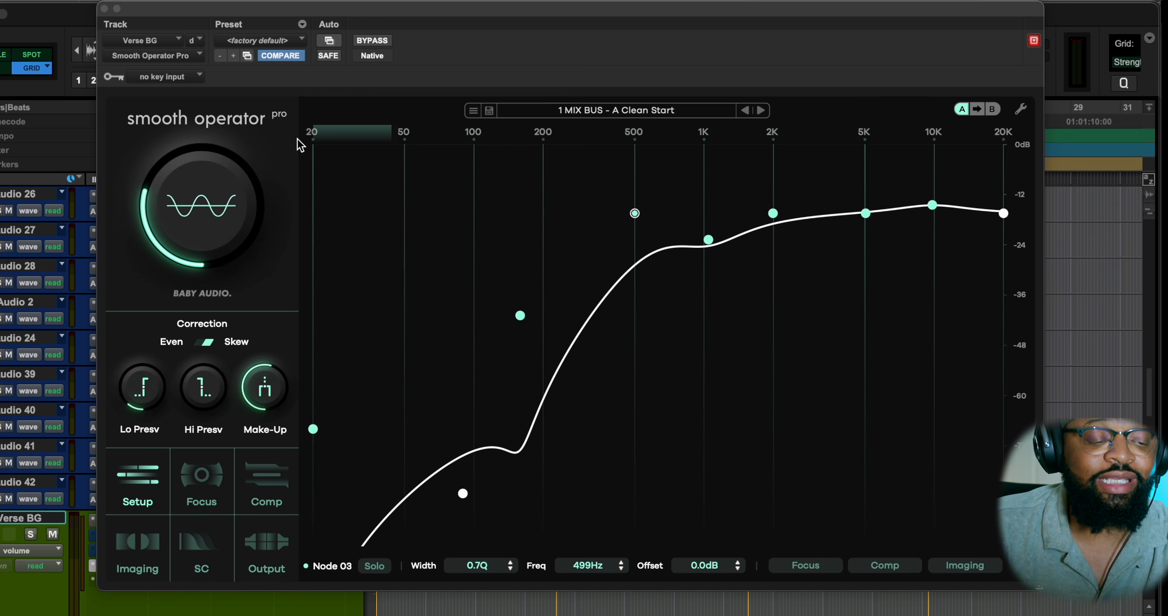
pyautogui.moveTo(141, 370)
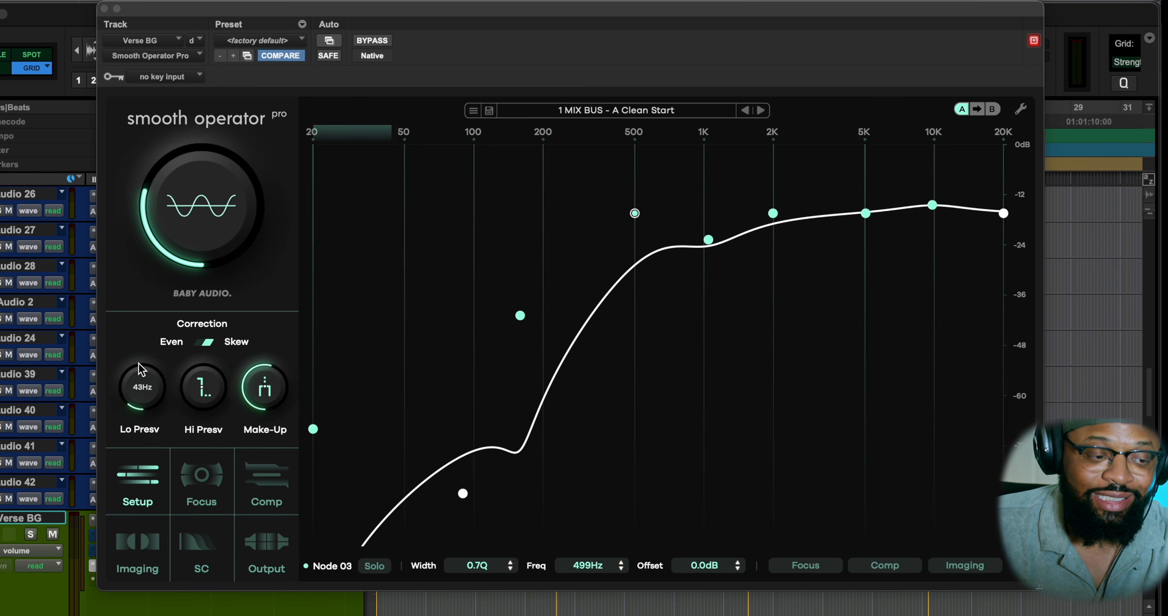
pyautogui.moveTo(184, 215)
pyautogui.mouseDown()
pyautogui.moveTo(181, 179)
pyautogui.moveTo(179, 253)
pyautogui.moveTo(182, 218)
pyautogui.mouseUp()
pyautogui.moveTo(180, 205); pyautogui.dragTo(182, 194)
pyautogui.moveTo(182, 194); pyautogui.dragTo(181, 202)
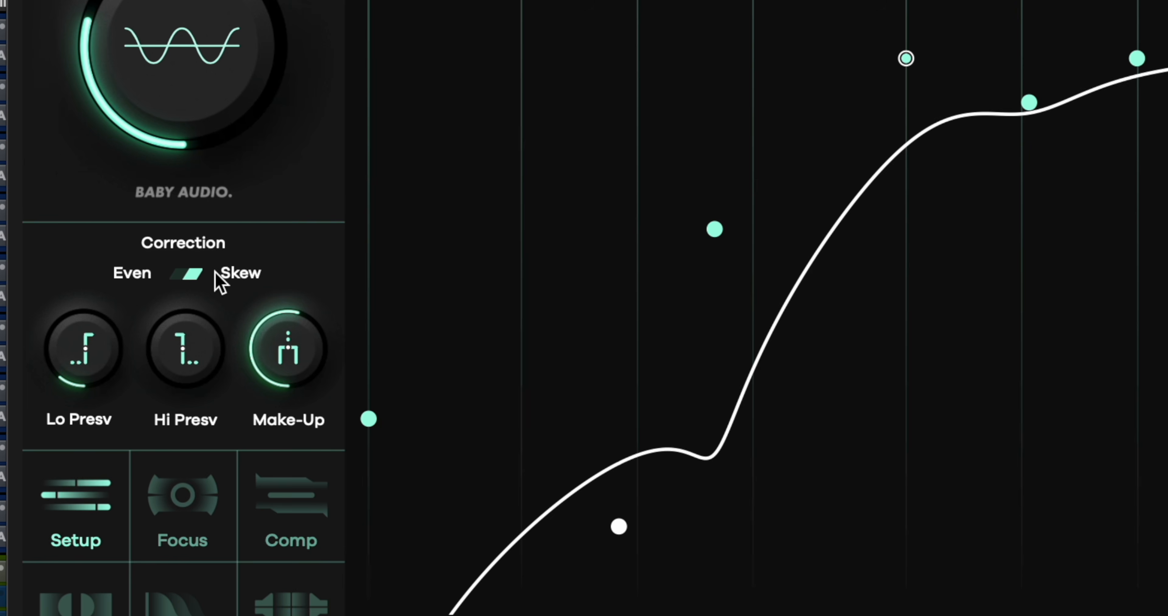
pyautogui.click(190, 274)
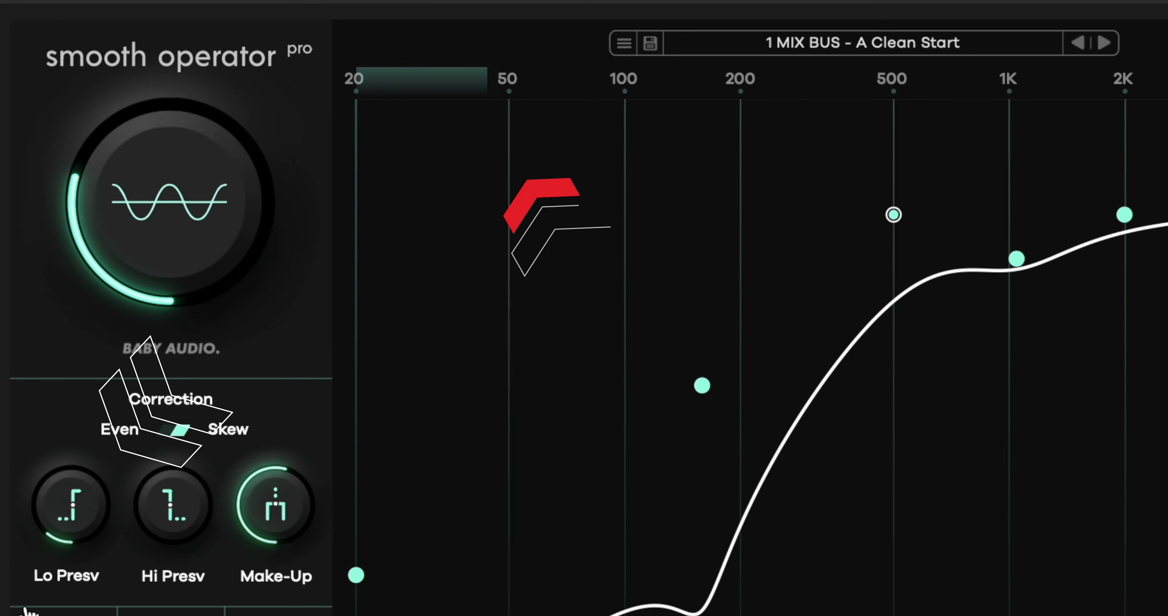
# Raise the Lo Presv limit to just above 50 Hz and set Hi Presv to 13.1 kHz.
pyautogui.moveTo(61, 506); pyautogui.dragTo(105, 479)
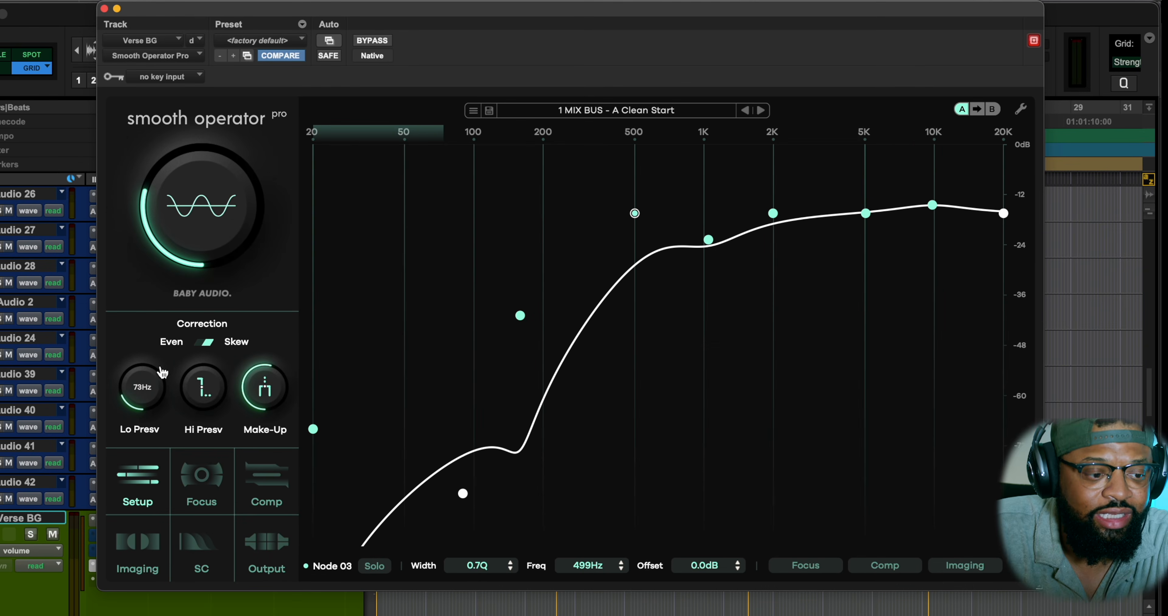
pyautogui.moveTo(196, 368)
pyautogui.mouseDown()
pyautogui.moveTo(201, 331)
pyautogui.moveTo(204, 378)
pyautogui.moveTo(161, 401)
pyautogui.mouseUp()
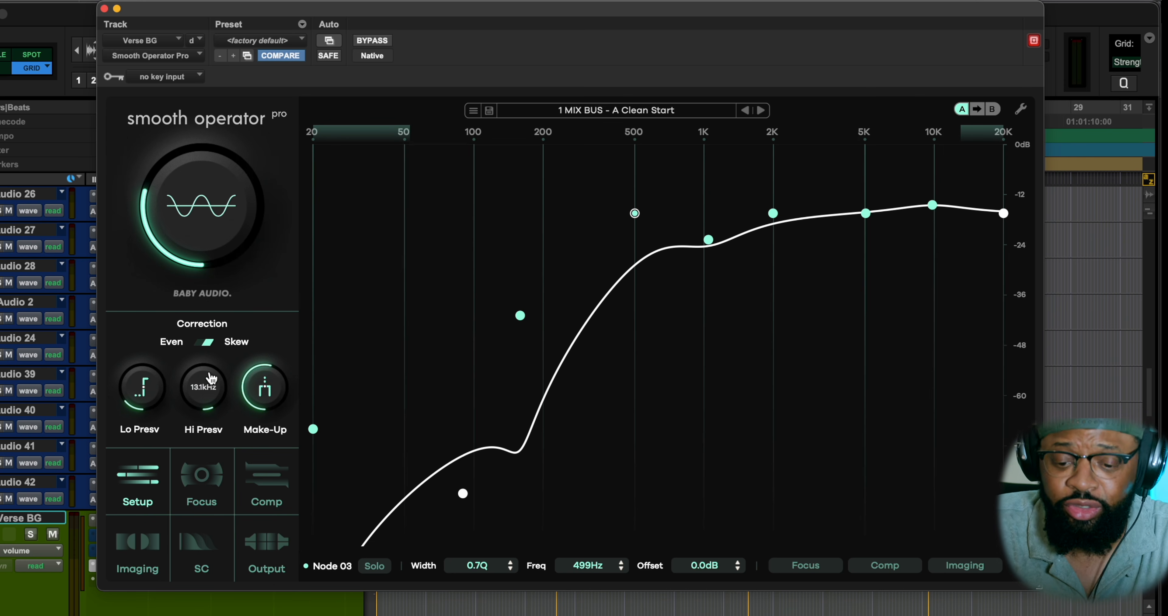
pyautogui.moveTo(210, 378)
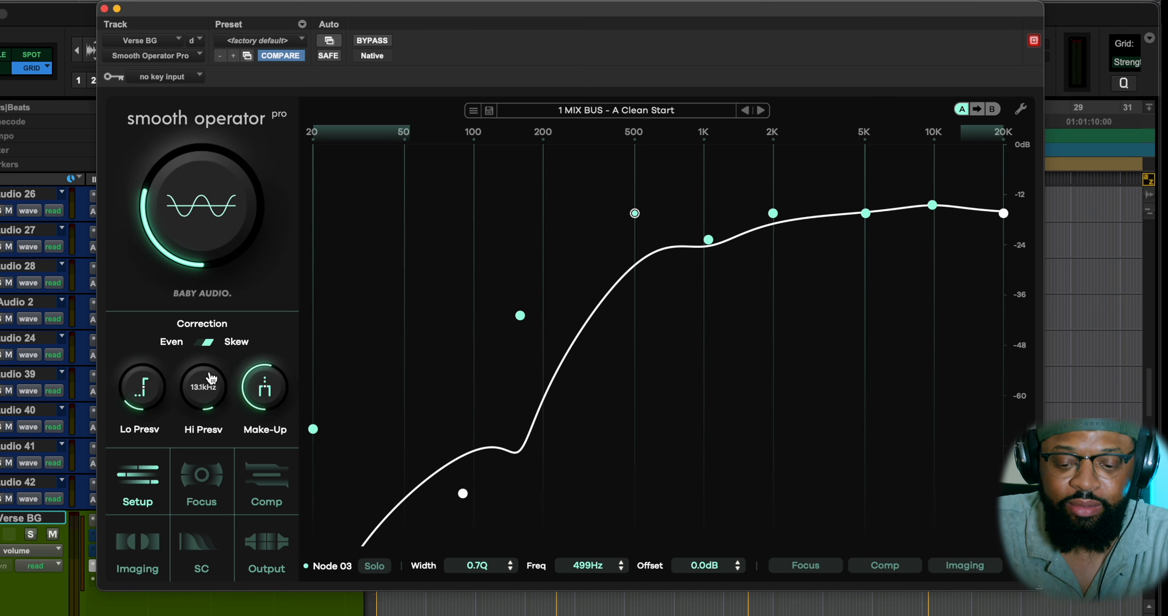
# Check the Make-Up amount, view the global Focus detection settings and open the Comp settings.
pyautogui.moveTo(263, 396)
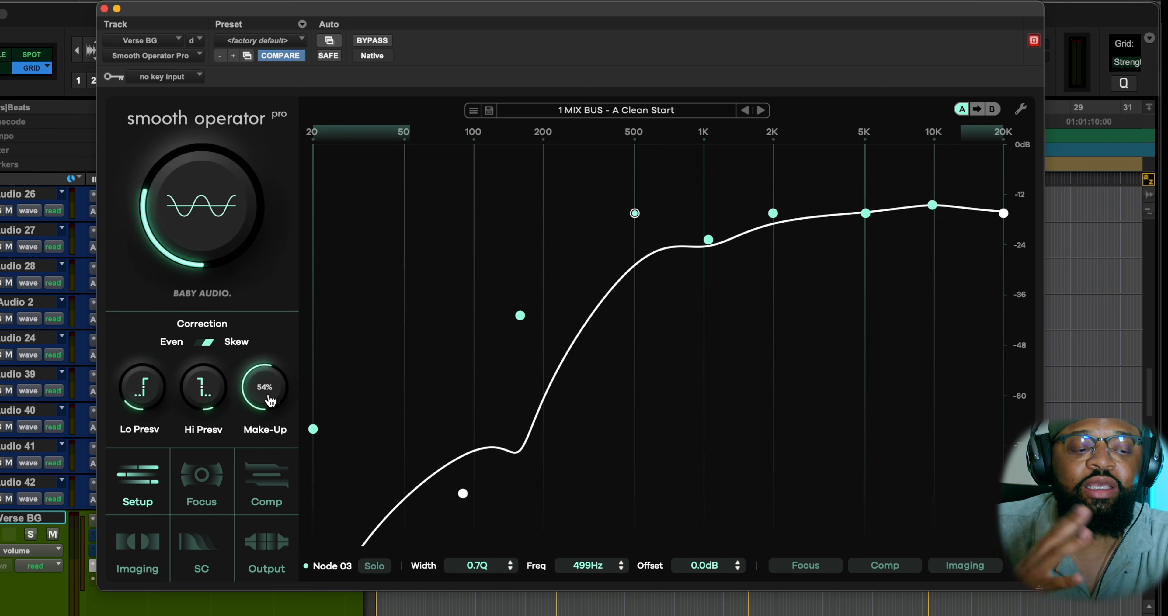
pyautogui.click(202, 476)
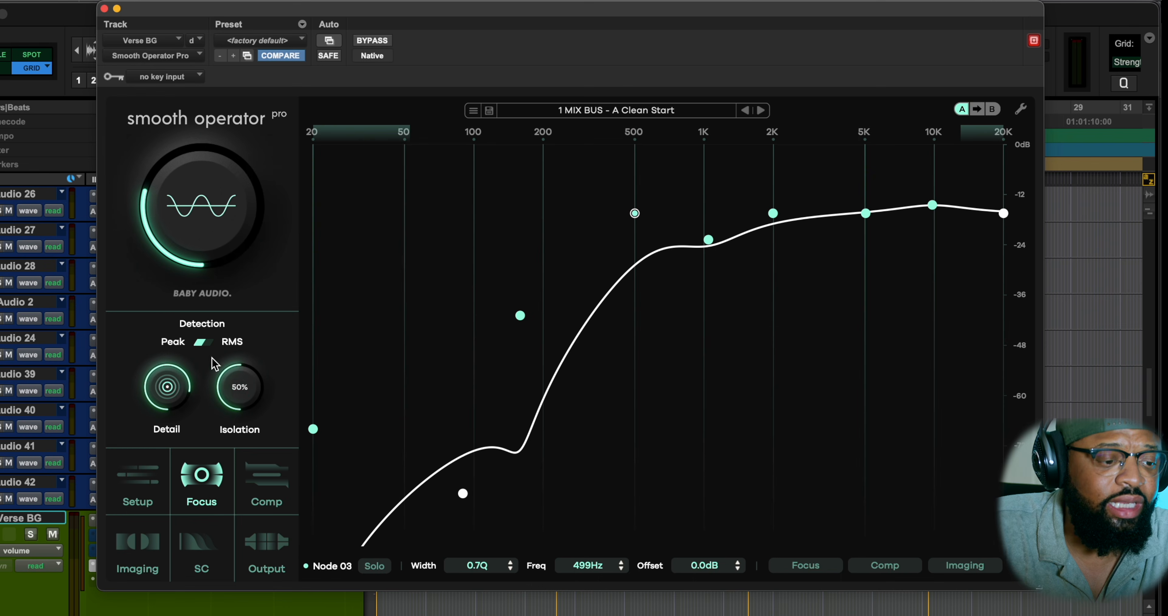
pyautogui.moveTo(147, 321)
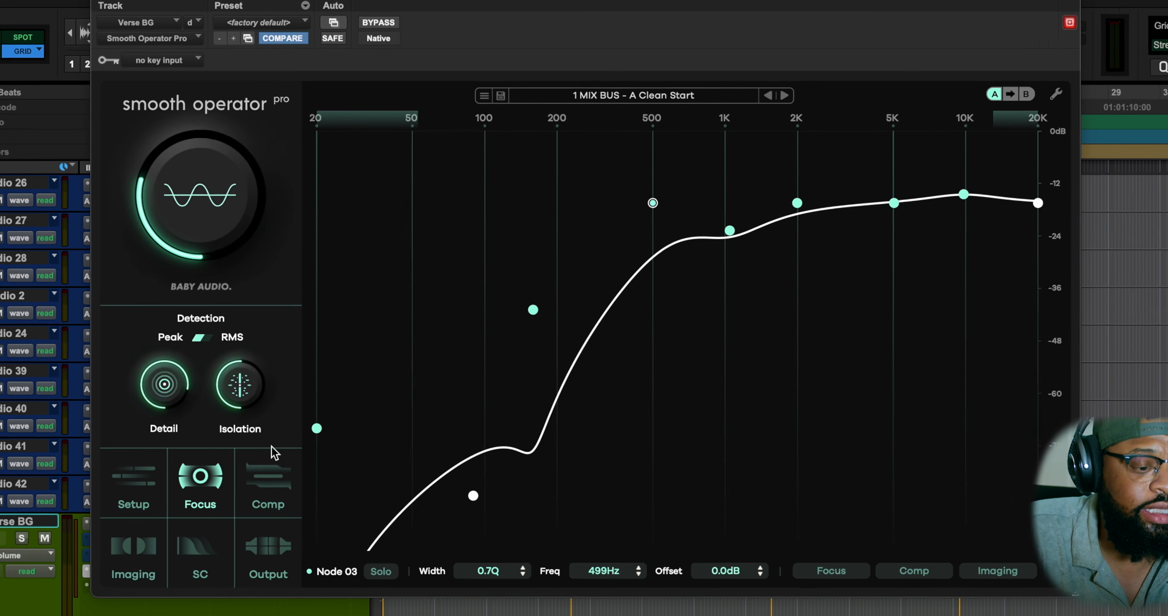
pyautogui.click(308, 509)
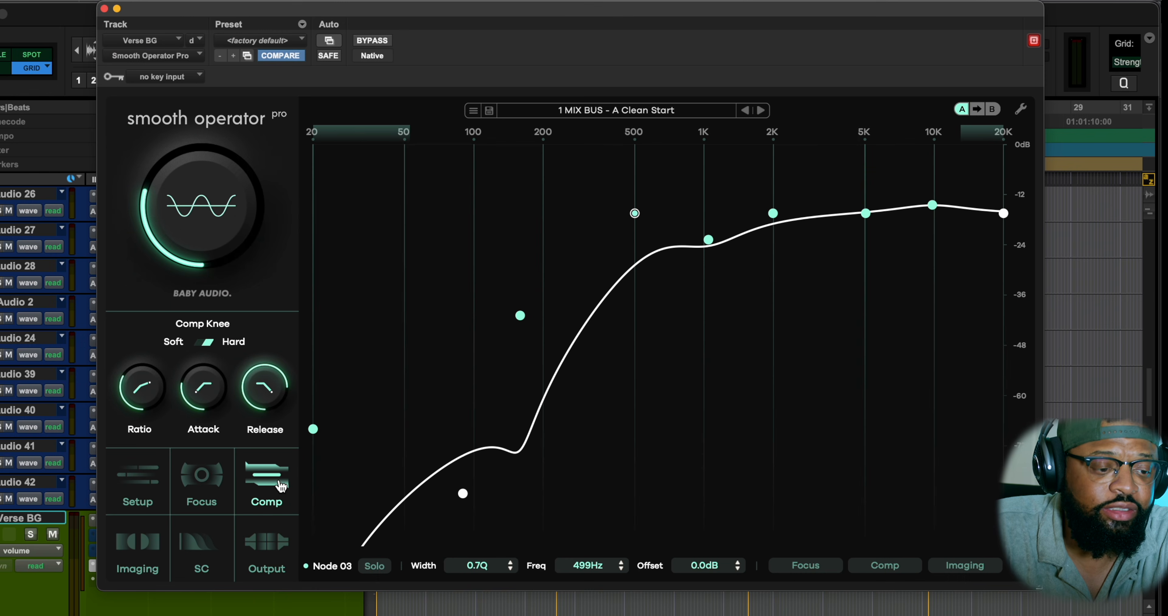
# Review the global Comp ratio, attack and release values, then view the Imaging, sidechain and Output settings.
pyautogui.moveTo(149, 407)
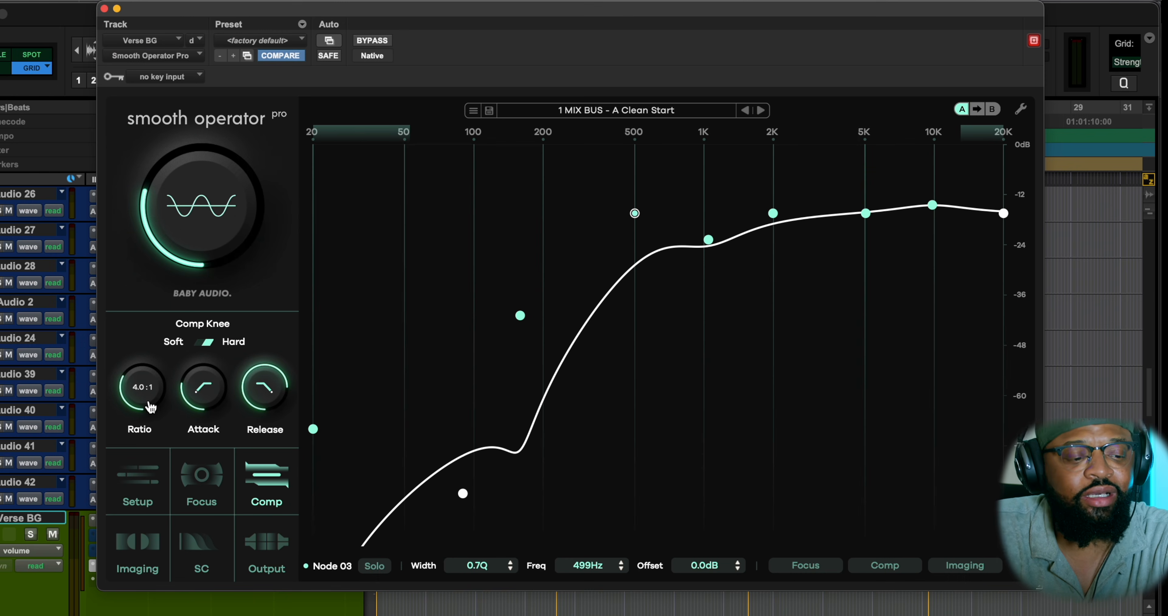
pyautogui.moveTo(225, 404)
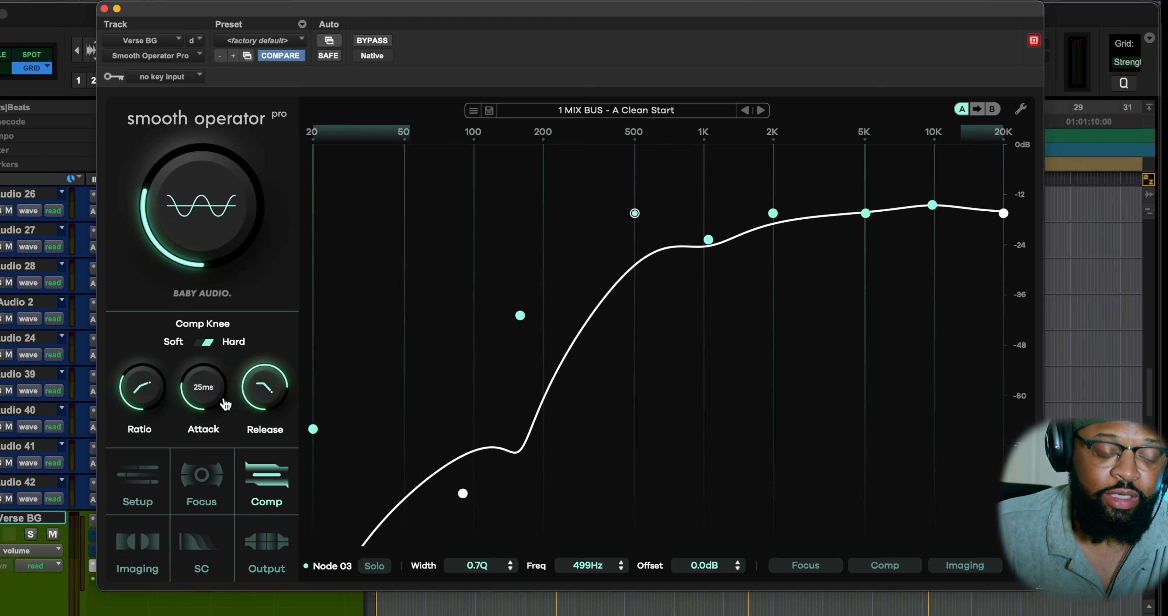
pyautogui.moveTo(268, 401)
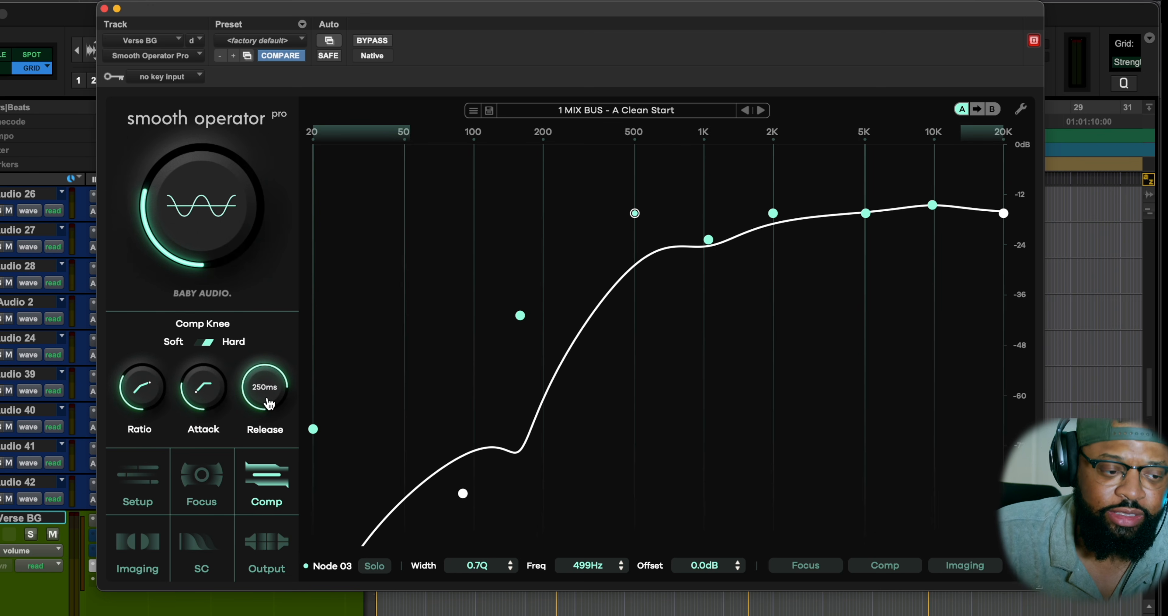
pyautogui.click(140, 552)
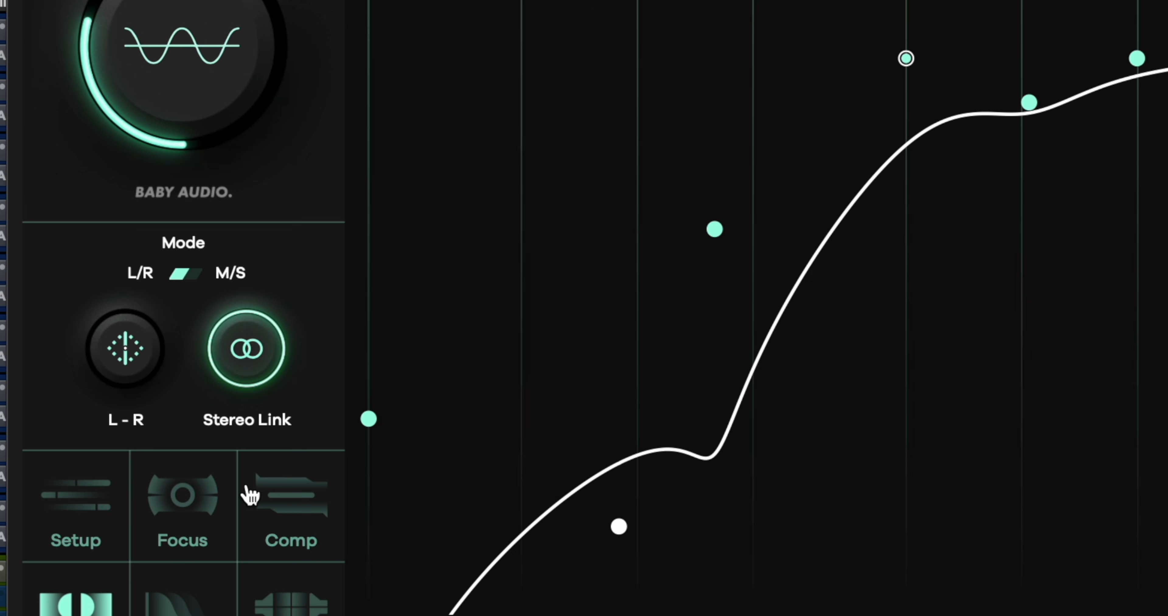
pyautogui.click(168, 612)
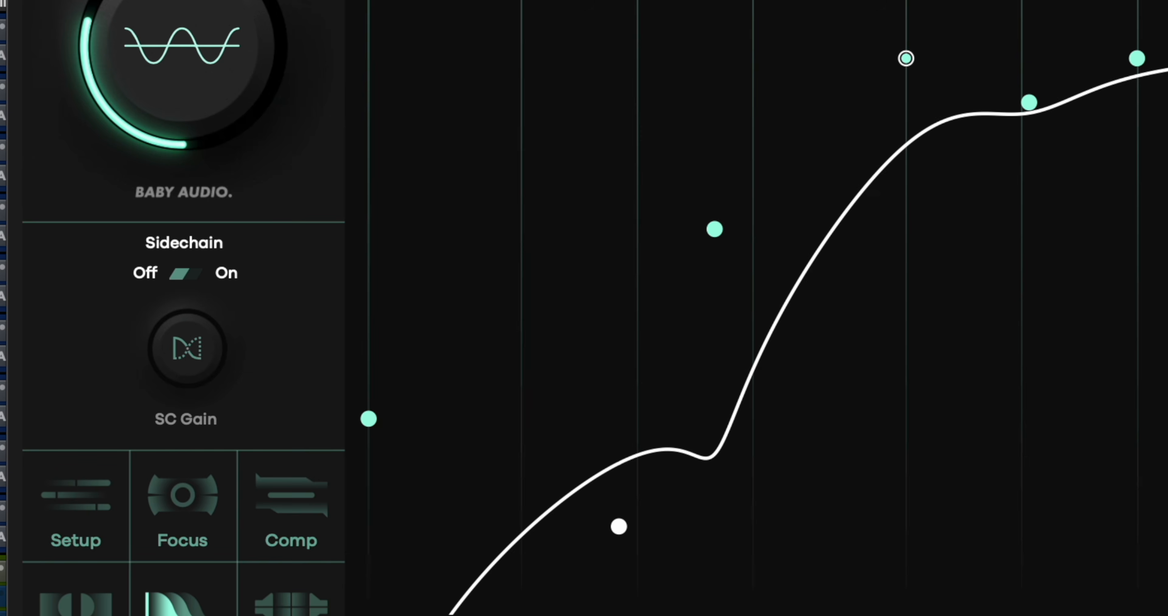
pyautogui.click(286, 606)
pyautogui.moveTo(131, 371)
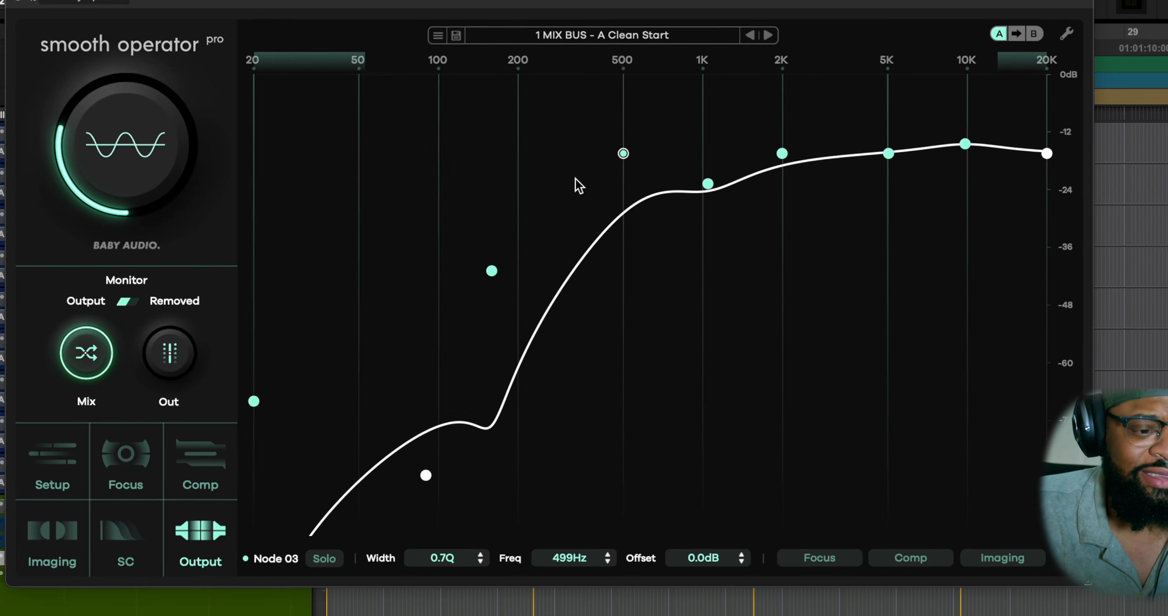
# Audition the 89 Hz node in solo, switch its solo off again, and set its width to 4.0Q.
pyautogui.click(417, 472)
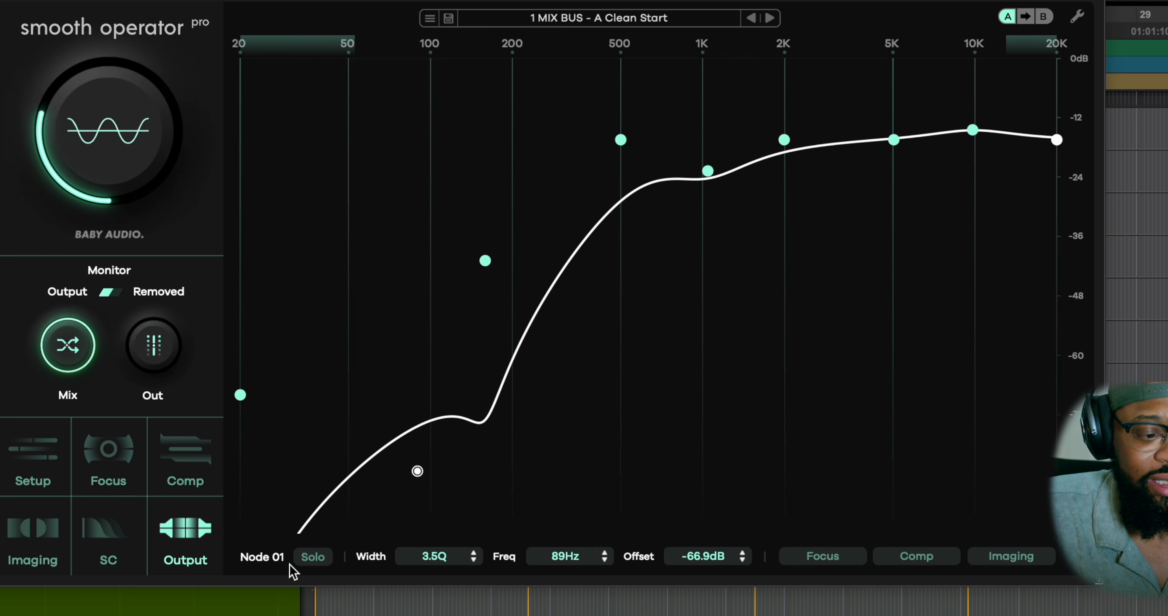
pyautogui.click(312, 560)
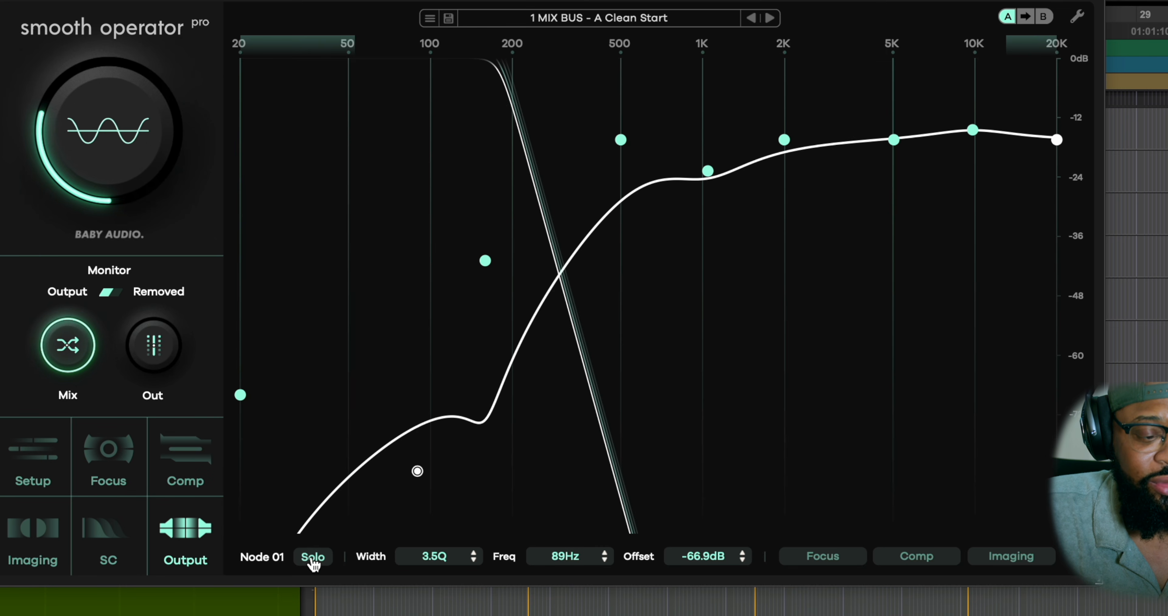
pyautogui.click(326, 561)
pyautogui.click(439, 562)
pyautogui.click(440, 564)
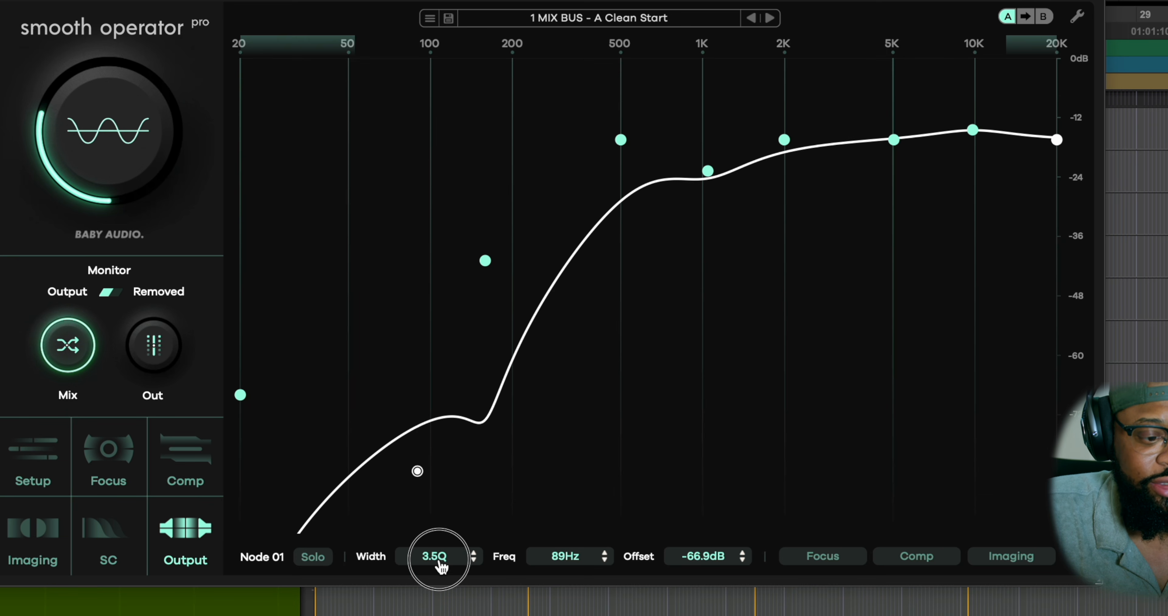
pyautogui.moveTo(440, 564)
pyautogui.mouseDown()
pyautogui.moveTo(440, 531)
pyautogui.moveTo(438, 558)
pyautogui.mouseUp()
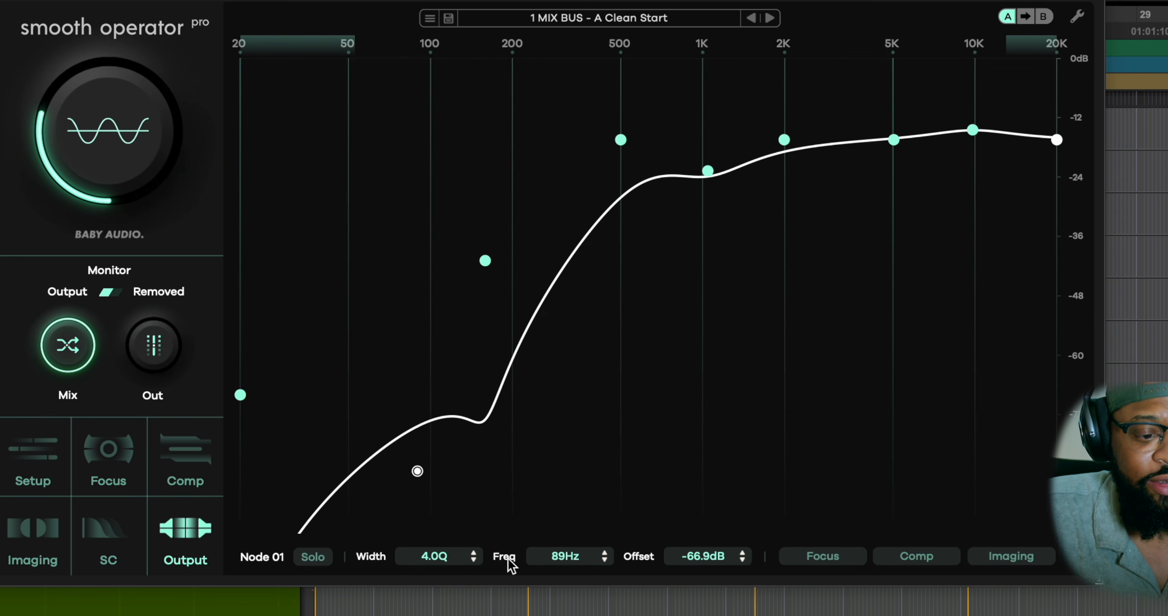
# Reset the 89 Hz node to its default and add a new node at 74 Hz with a -37.8 dB offset.
pyautogui.click(418, 474)
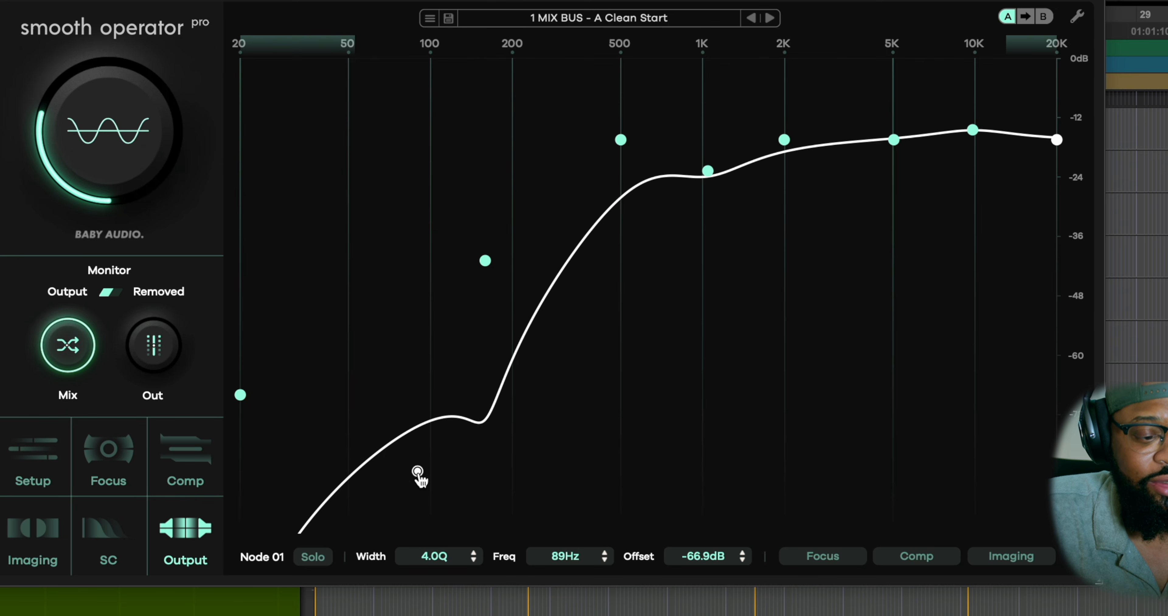
pyautogui.doubleClick(417, 474)
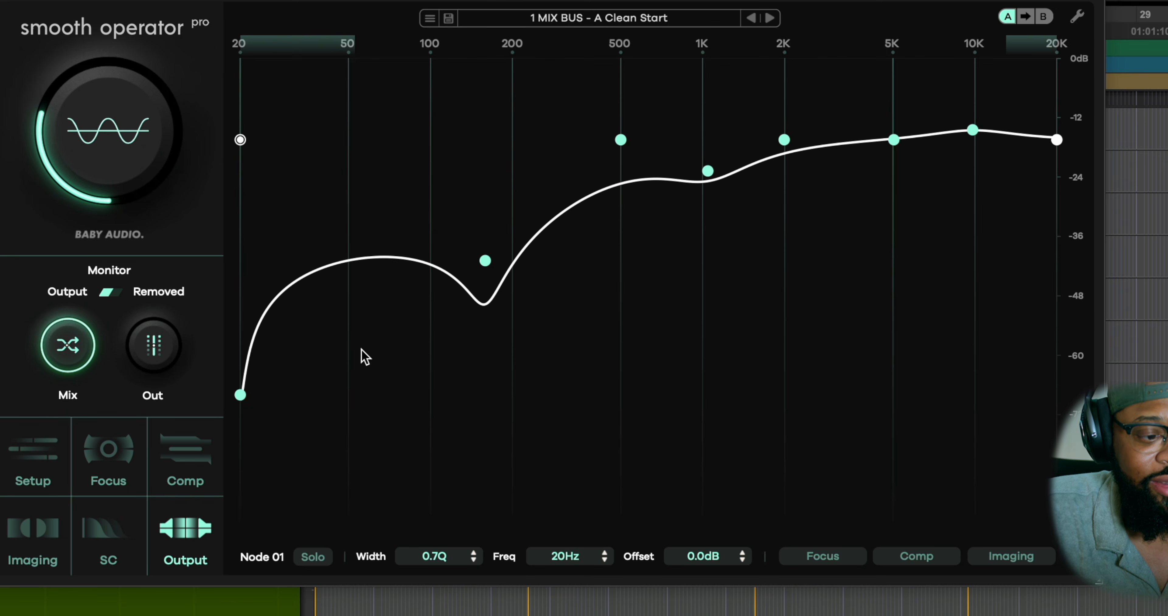
pyautogui.click(396, 265)
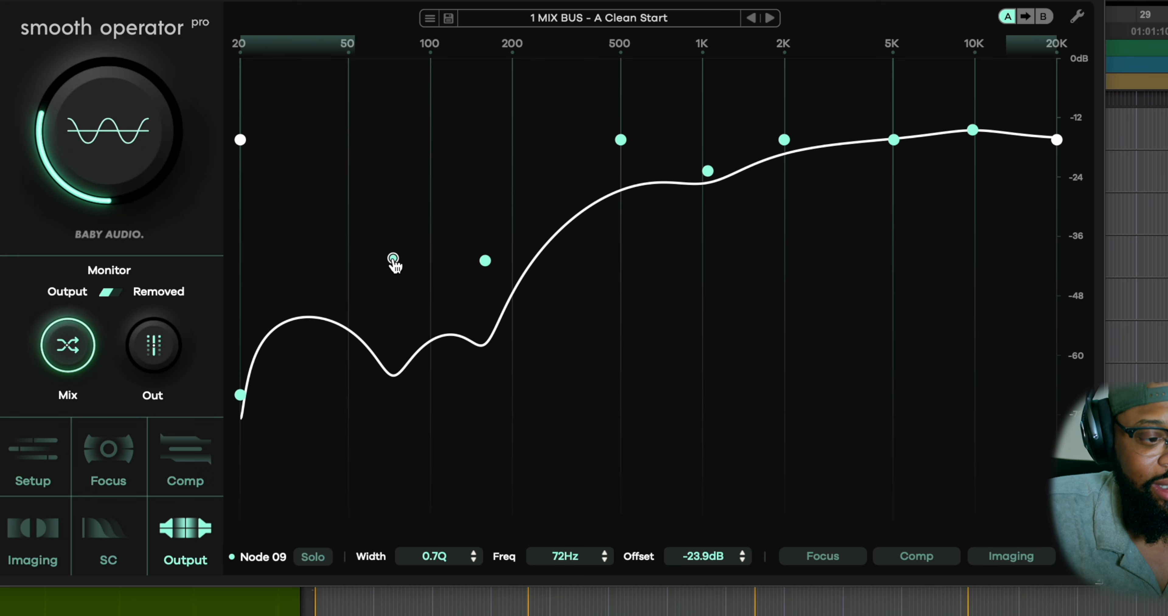
pyautogui.moveTo(393, 253); pyautogui.dragTo(398, 331)
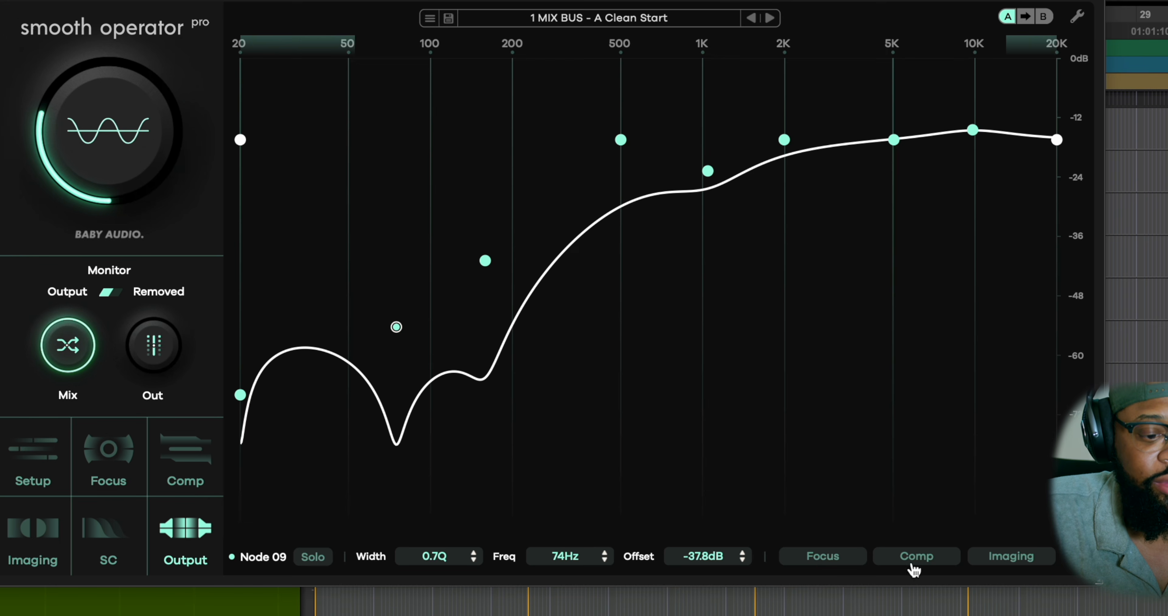
# View the new 74 Hz node's Focus and Comp override settings.
pyautogui.click(830, 566)
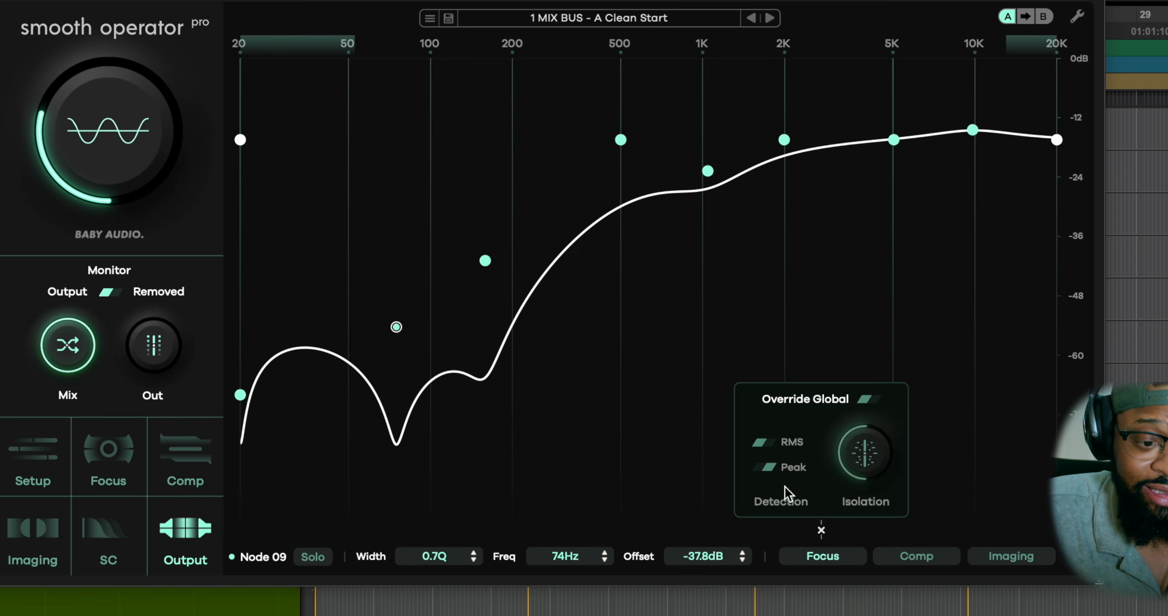
pyautogui.click(933, 559)
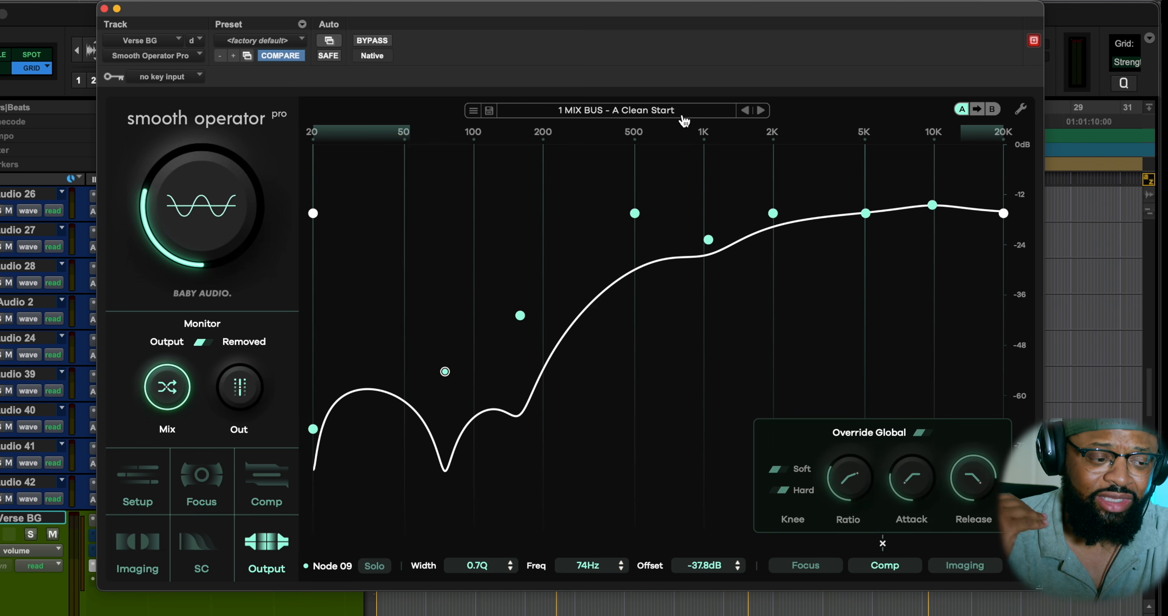
# Bring up Smooth Operator Pro on the Lead Vox Verse track and enlarge the LEAD VERSE track's DELAY.1 automation lane.
pyautogui.moveTo(165, 14); pyautogui.dragTo(567, 170)
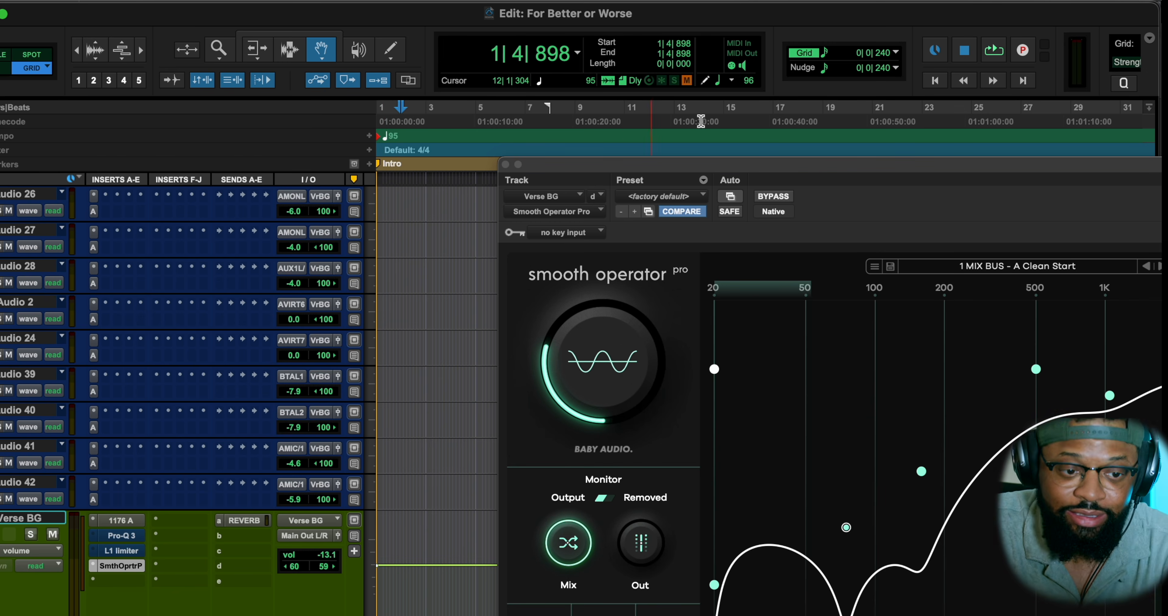
pyautogui.moveTo(799, 176); pyautogui.dragTo(744, 175)
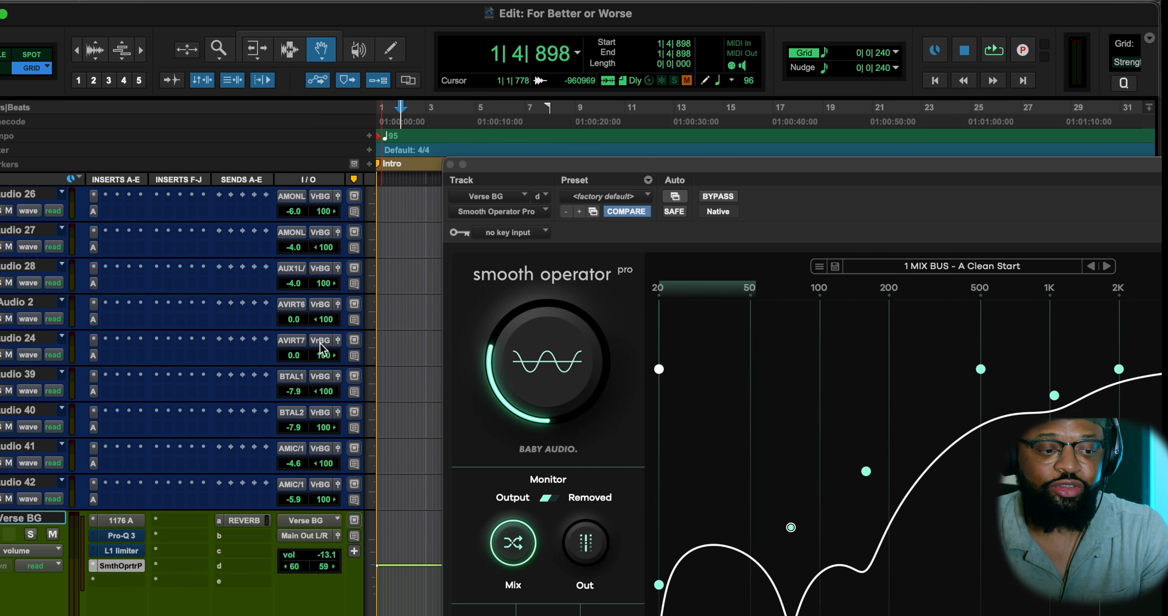
pyautogui.scroll(1, 330, 340)
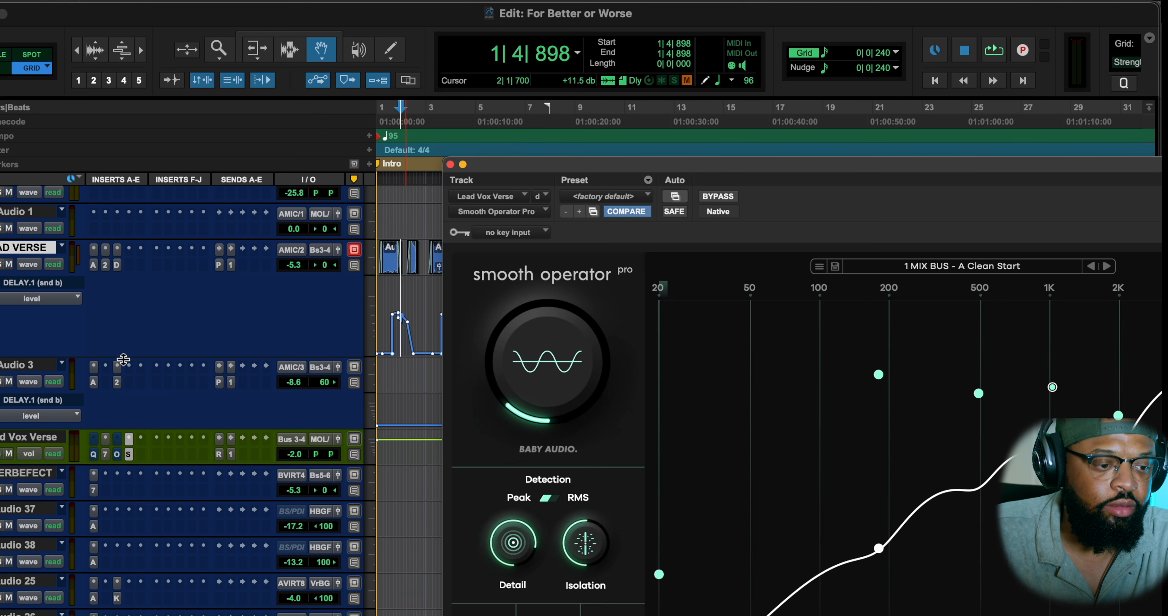
pyautogui.moveTo(125, 358); pyautogui.dragTo(142, 543)
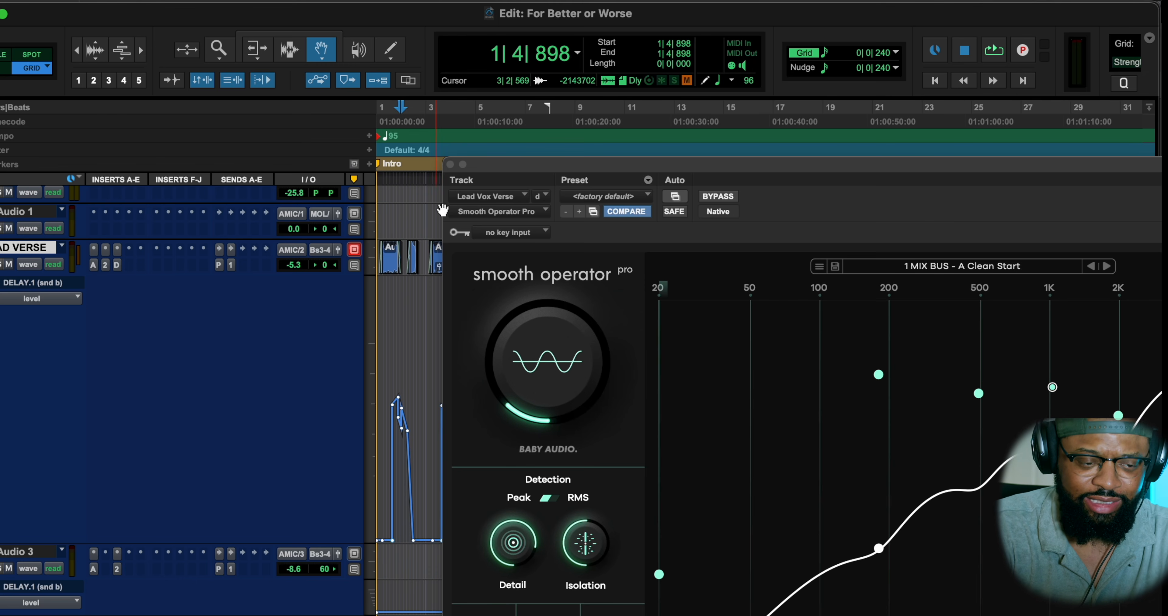
# Play the session from the start and reposition the plugin window so its full spectrum display is in view.
pyautogui.press('Return')
pyautogui.press('space')
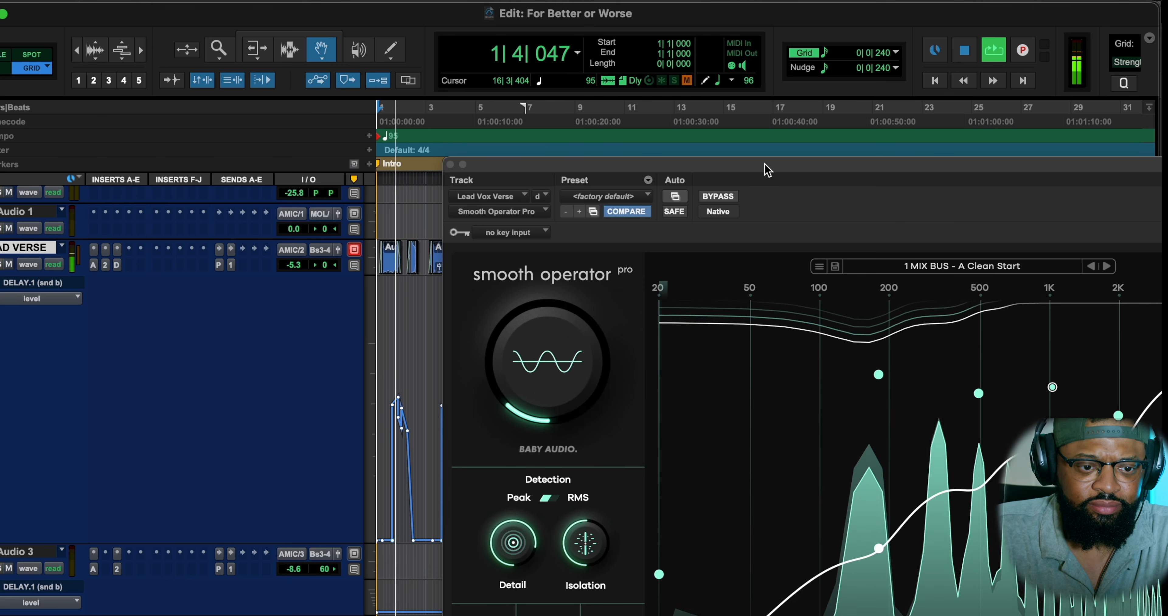
pyautogui.moveTo(766, 165); pyautogui.dragTo(401, 62)
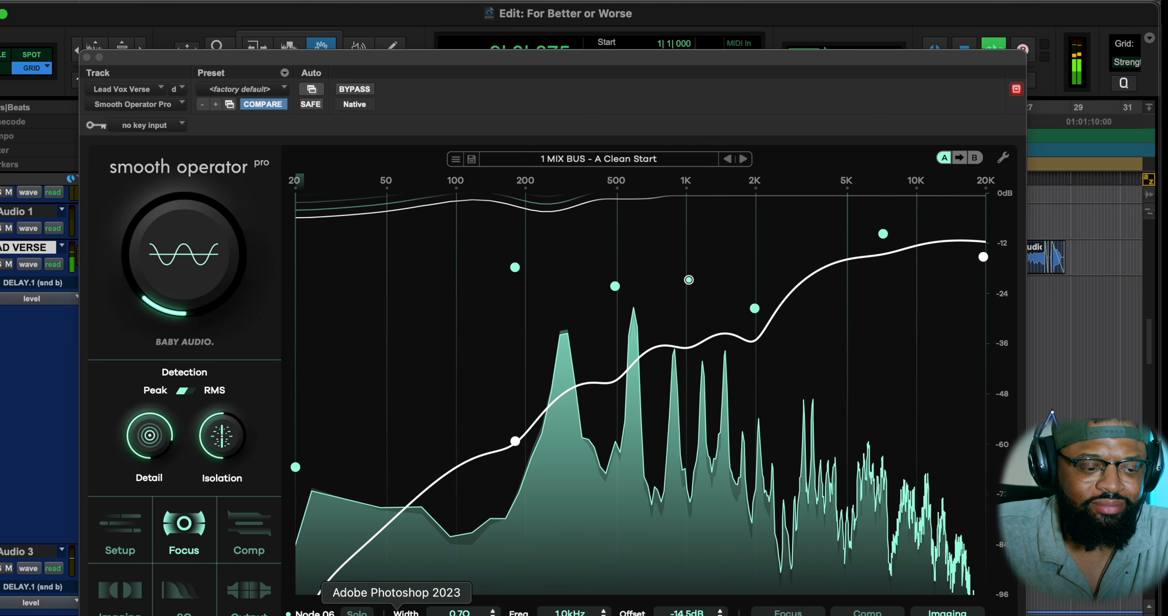
pyautogui.moveTo(149, 57); pyautogui.dragTo(249, 8)
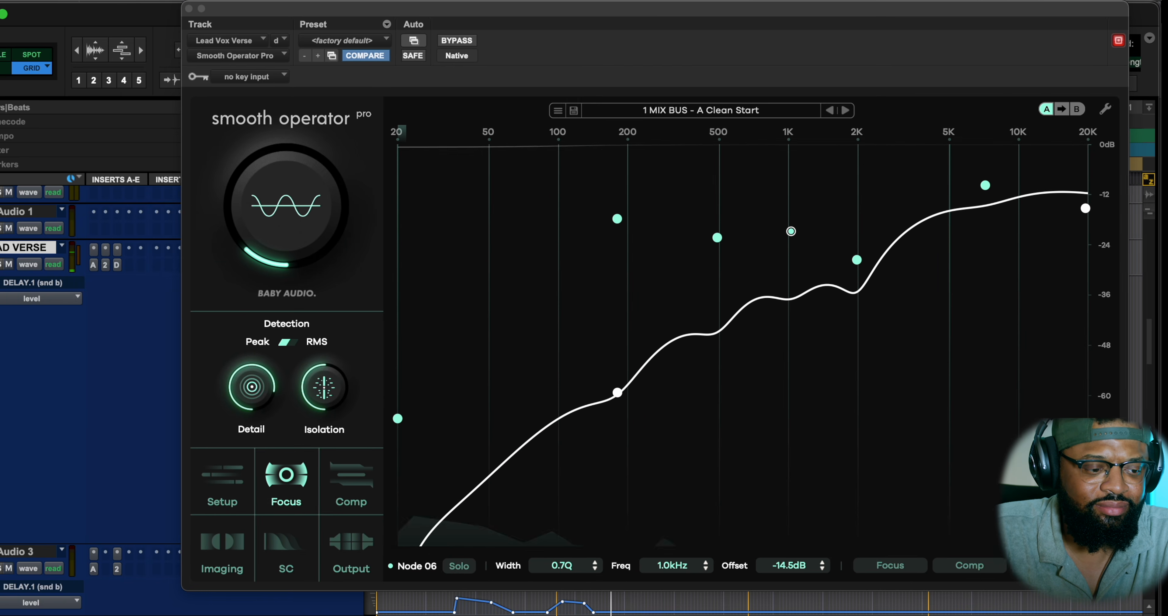
# Lower the Verse BG track's volume to -17.7 dB during playback.
pyautogui.scroll(-10, 105, 394)
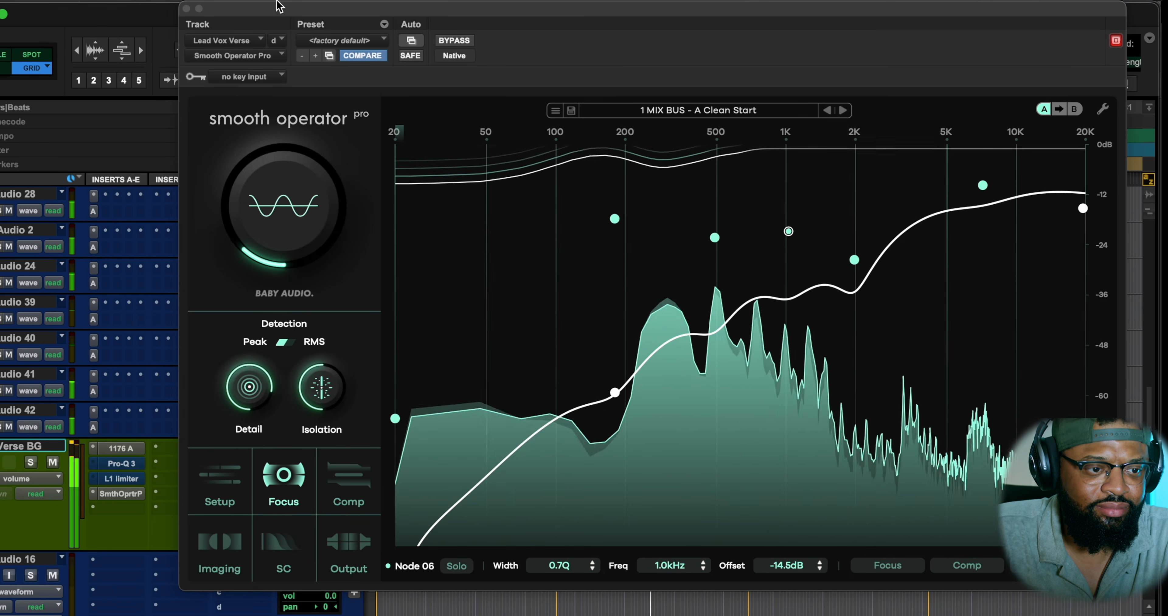
pyautogui.moveTo(282, 11); pyautogui.dragTo(482, 10)
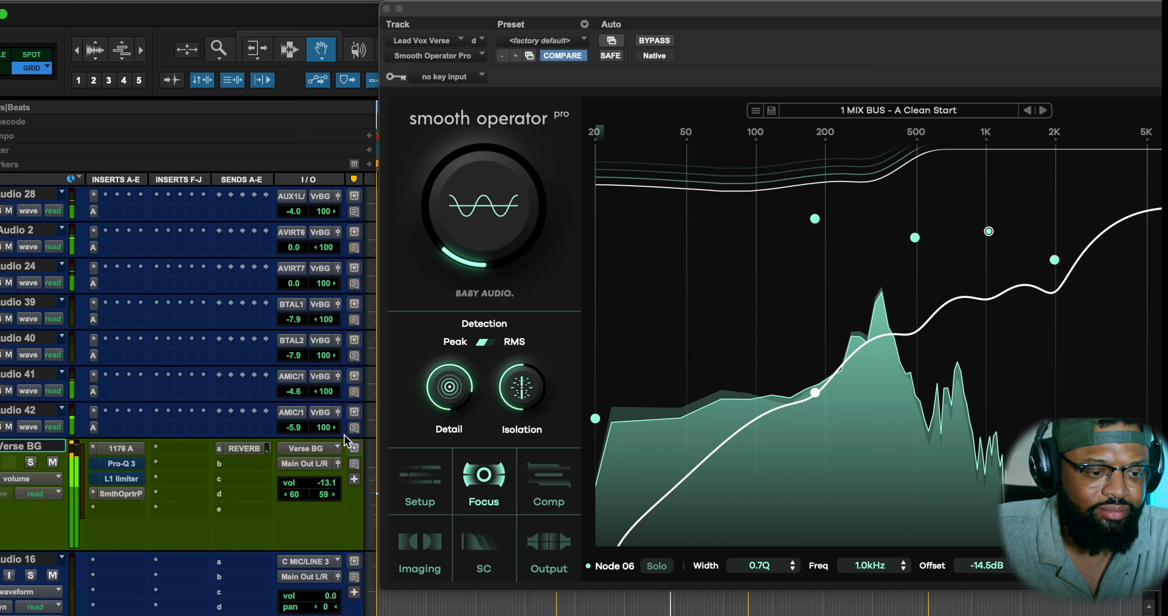
pyautogui.click(319, 486)
pyautogui.moveTo(319, 487); pyautogui.dragTo(319, 496)
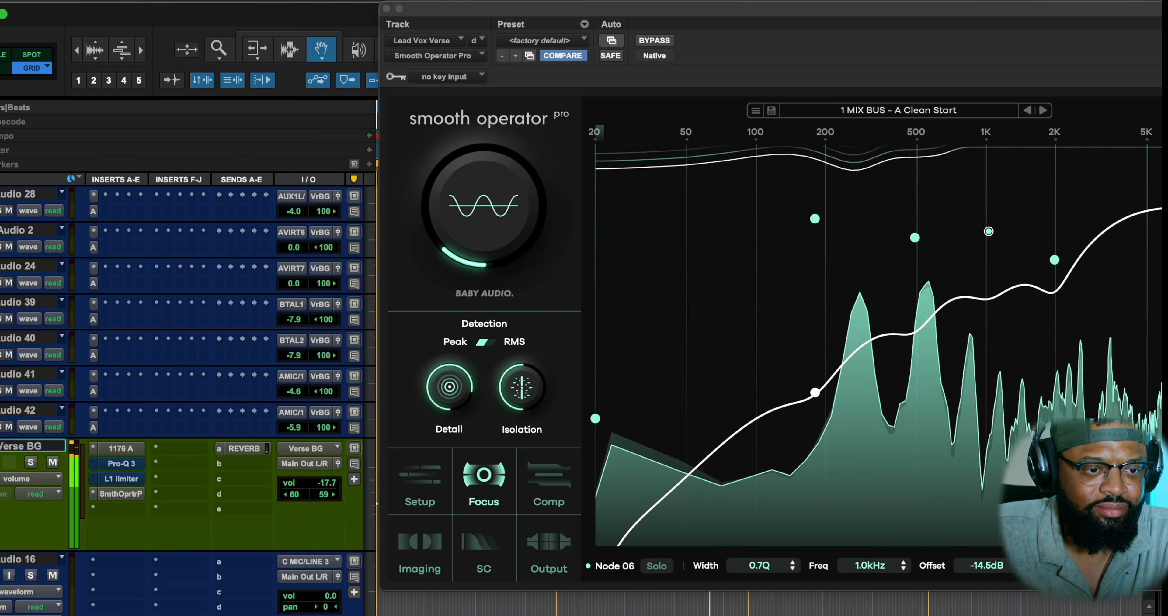
# Move the plugin window clear of the track list, return to the lead vocal tracks and stop playback.
pyautogui.moveTo(480, 28); pyautogui.dragTo(337, 44)
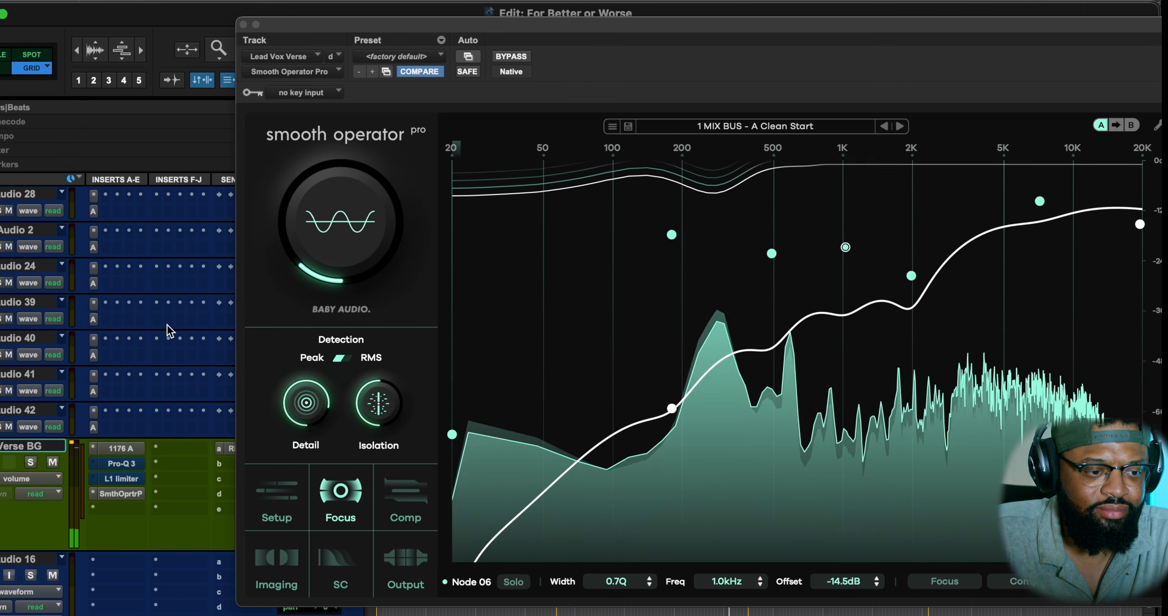
pyautogui.scroll(-4, 169, 329)
pyautogui.scroll(6, 169, 329)
pyautogui.scroll(5, 169, 329)
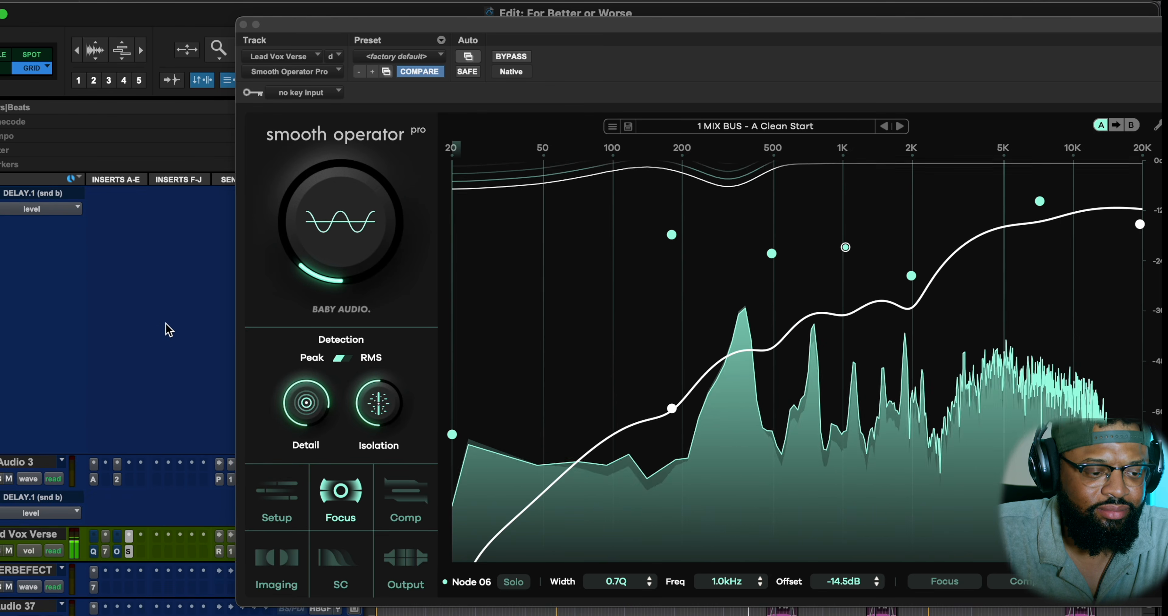
pyautogui.press('space')
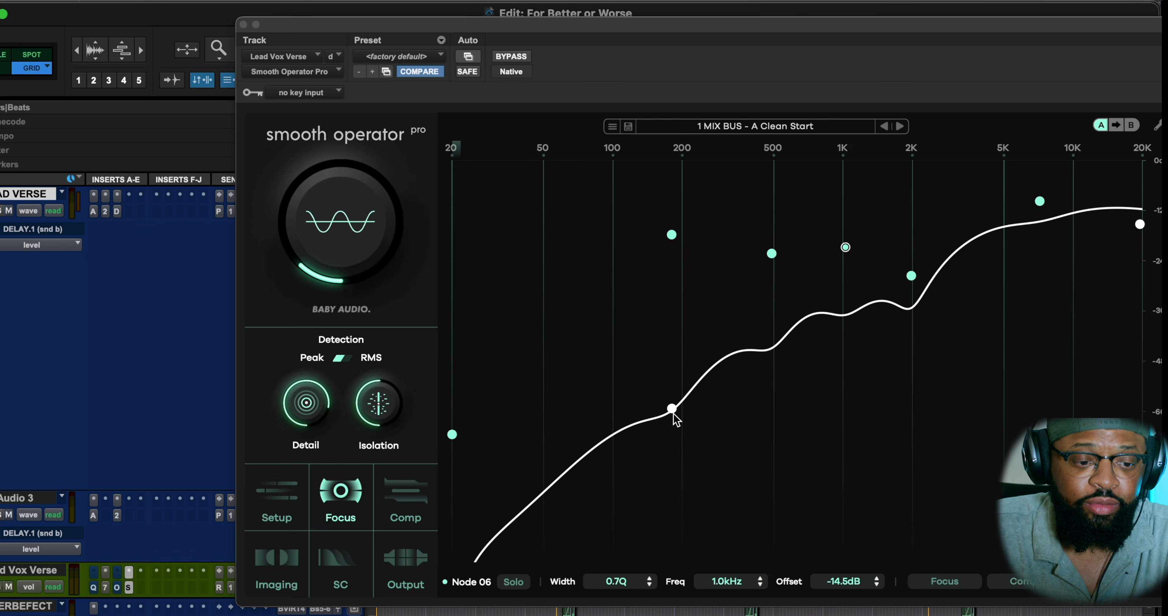
# Check the Make-Up amount in Setup and view the Comp override settings of the 180 Hz node.
pyautogui.click(672, 410)
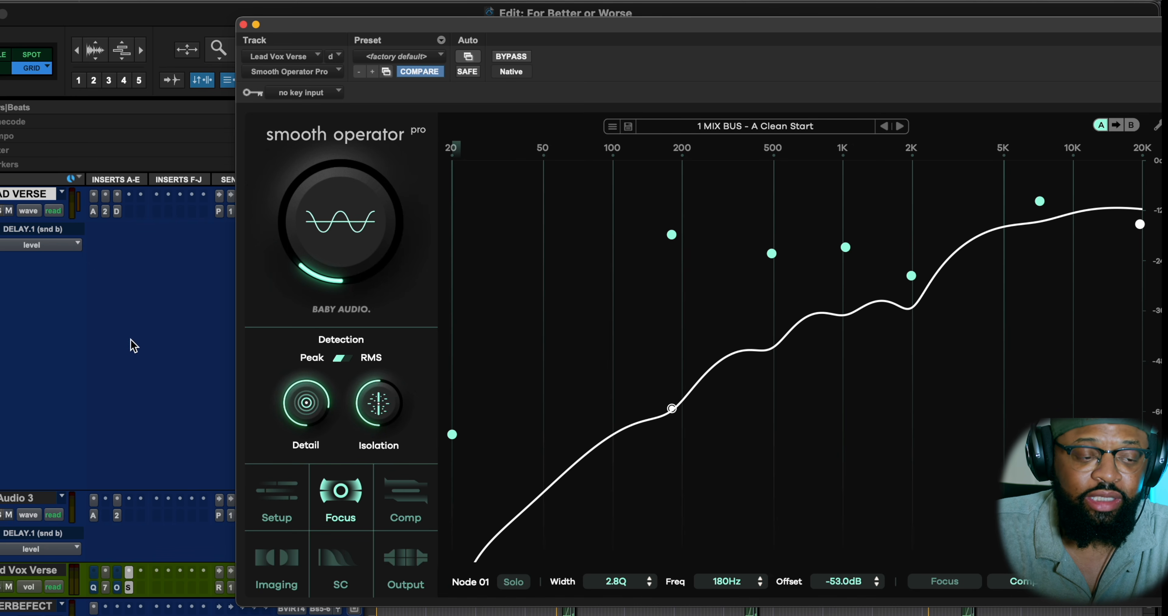
pyautogui.click(276, 501)
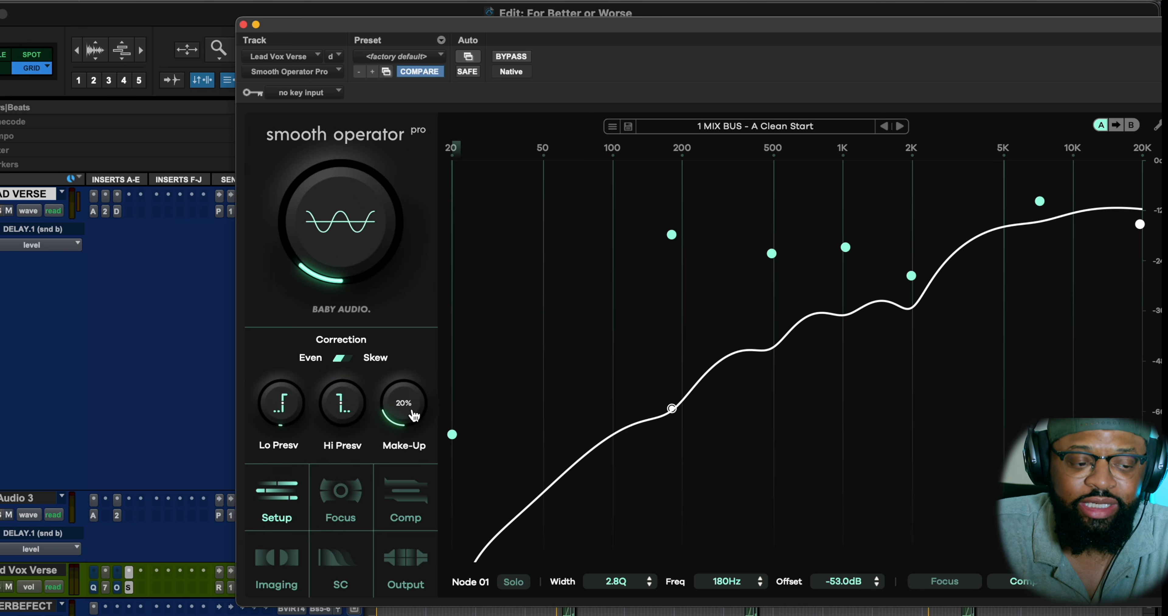
pyautogui.moveTo(344, 297)
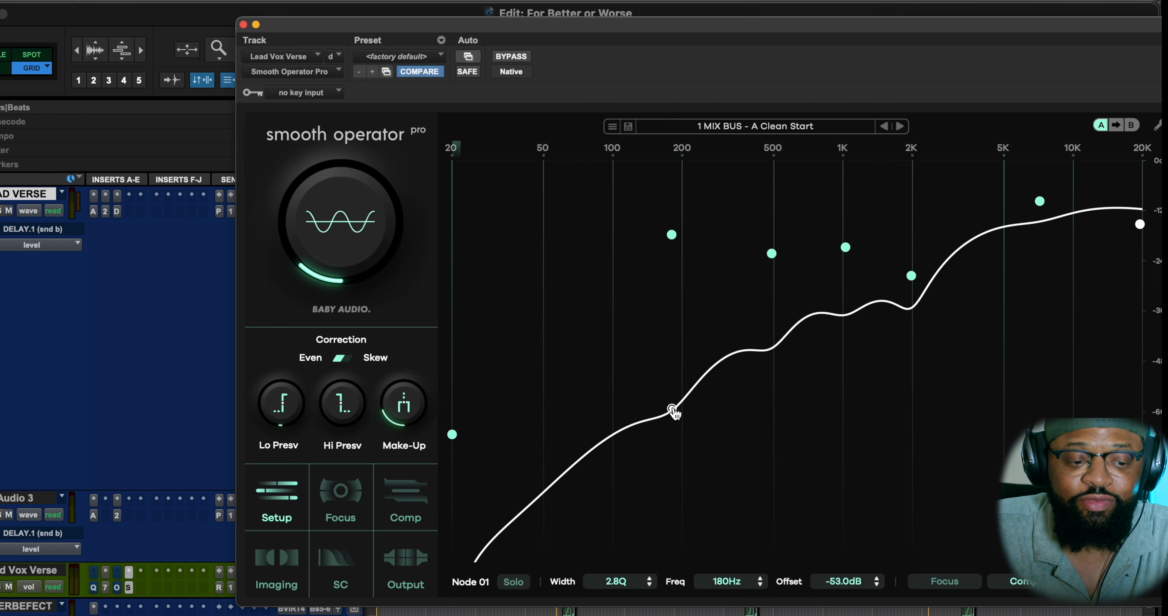
pyautogui.moveTo(673, 409); pyautogui.dragTo(672, 409)
pyautogui.click(1021, 580)
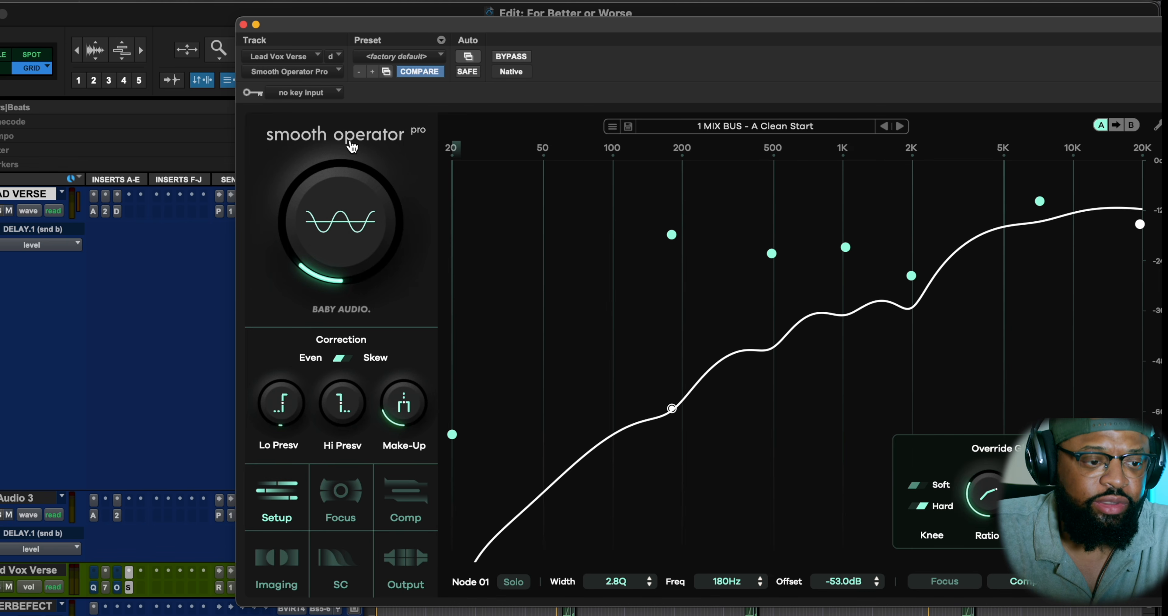
# Solo the LEAD VERSE track.
pyautogui.click(2, 211)
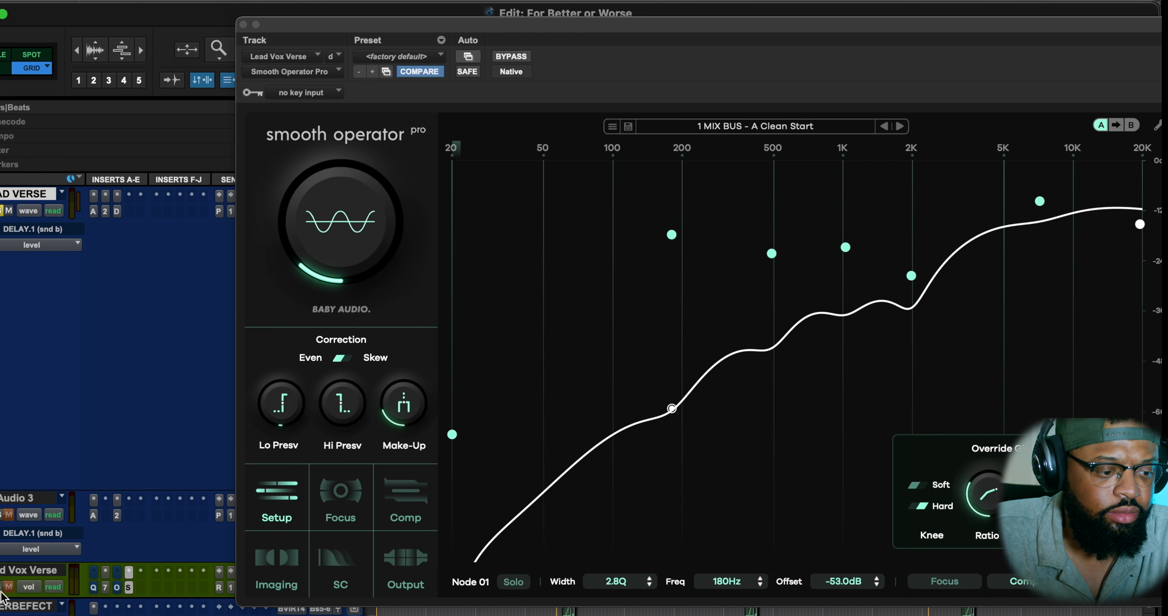
pyautogui.moveTo(363, 252)
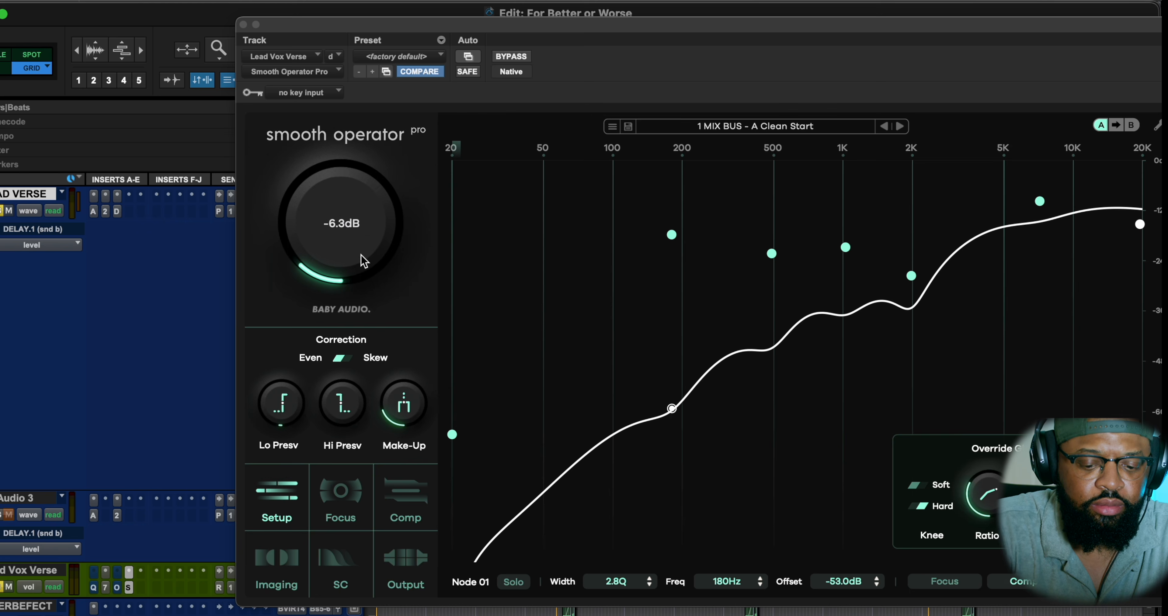
# Play the soloed lead vocal to audition the smoothing at the current main threshold, and stop playback.
pyautogui.press('space')
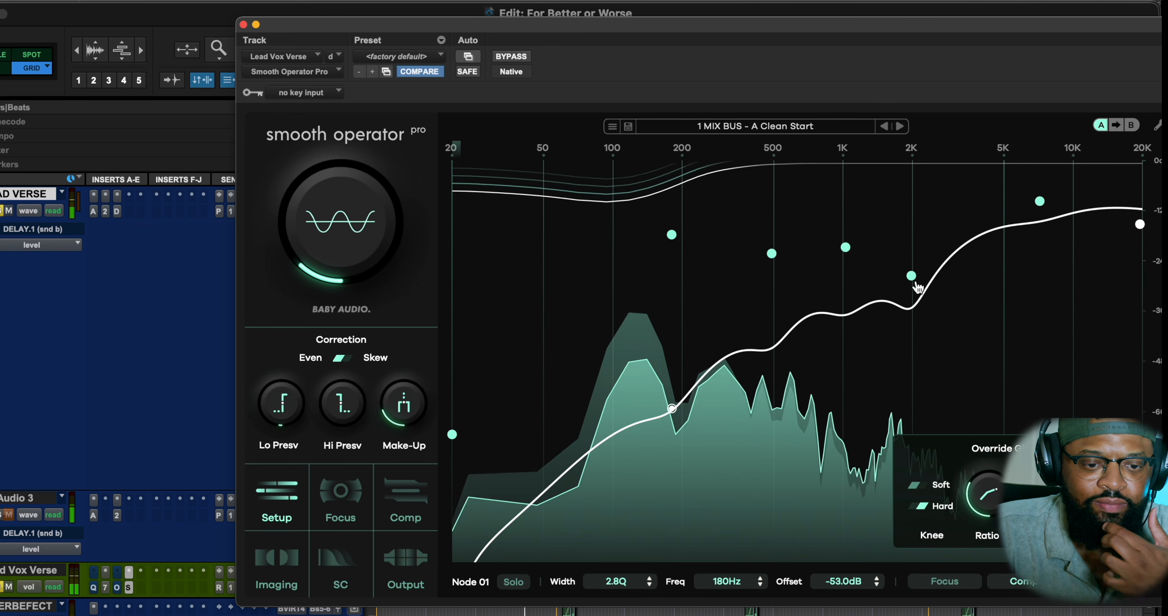
pyautogui.moveTo(325, 240)
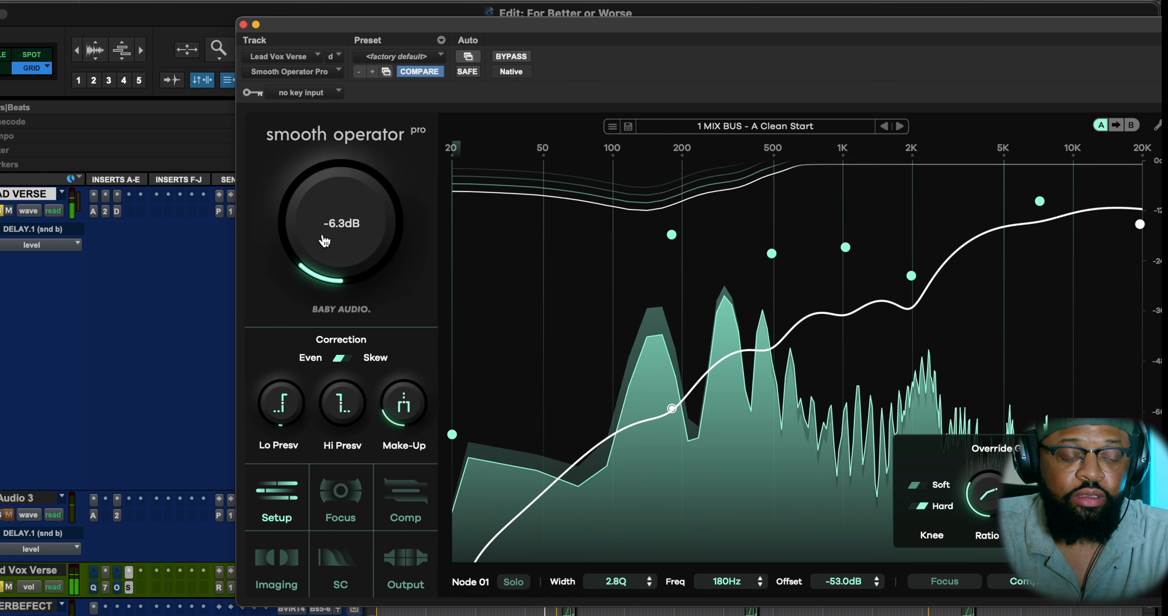
pyautogui.press('space')
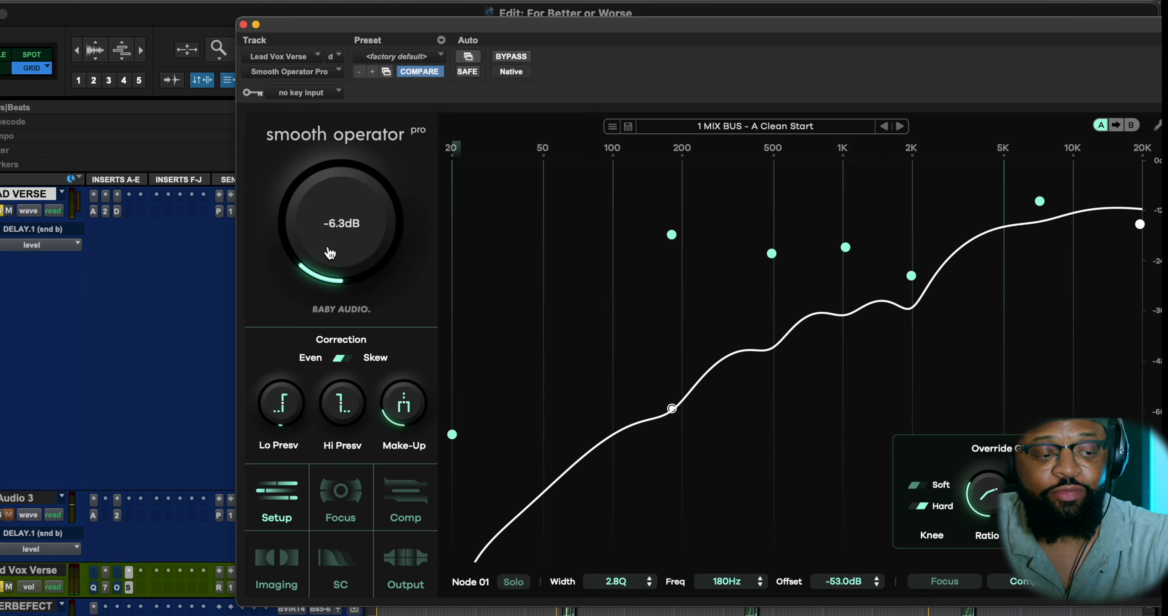
# Play the vocal while lowering the main threshold past -33.3 dB, and bring it back up to -17.0 dB.
pyautogui.press('space')
pyautogui.click(370, 114)
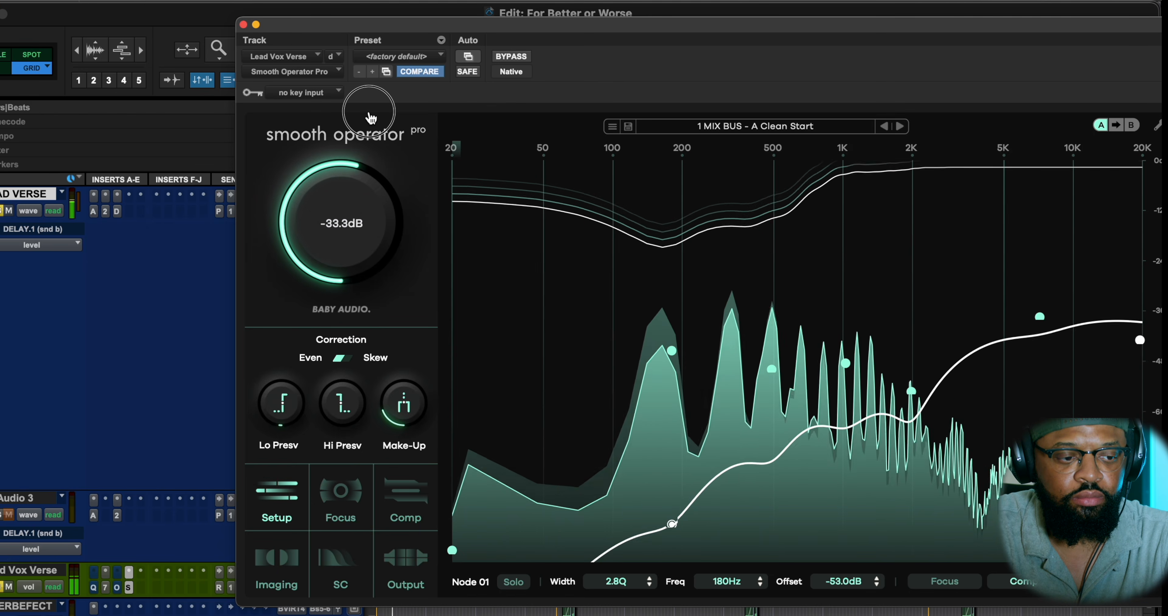
pyautogui.moveTo(371, 117); pyautogui.dragTo(375, 70)
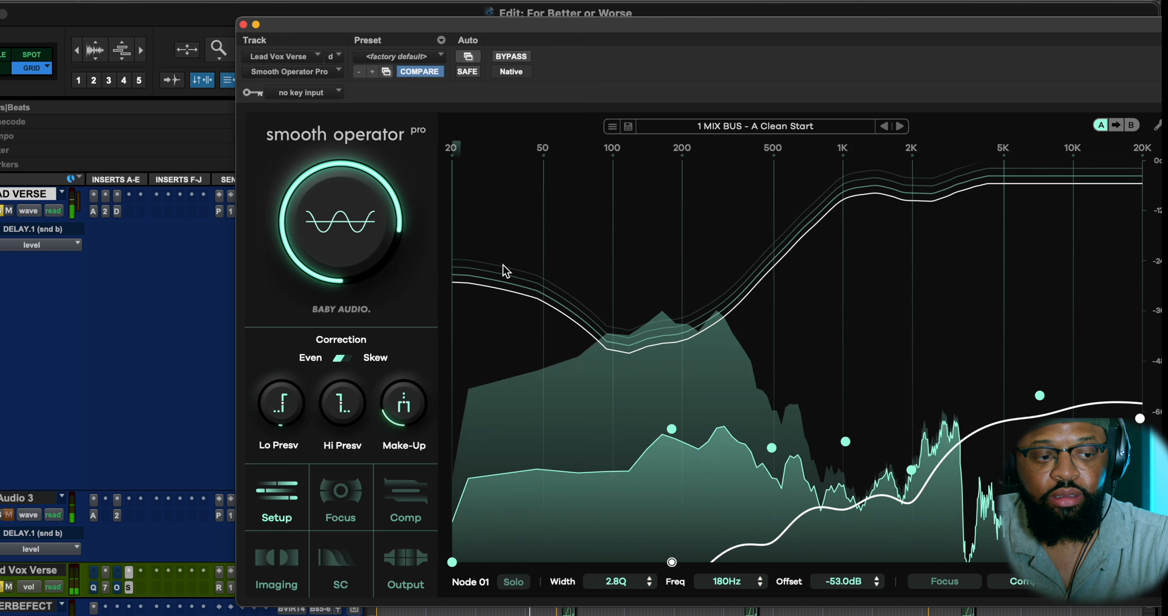
pyautogui.moveTo(340, 217); pyautogui.dragTo(339, 326)
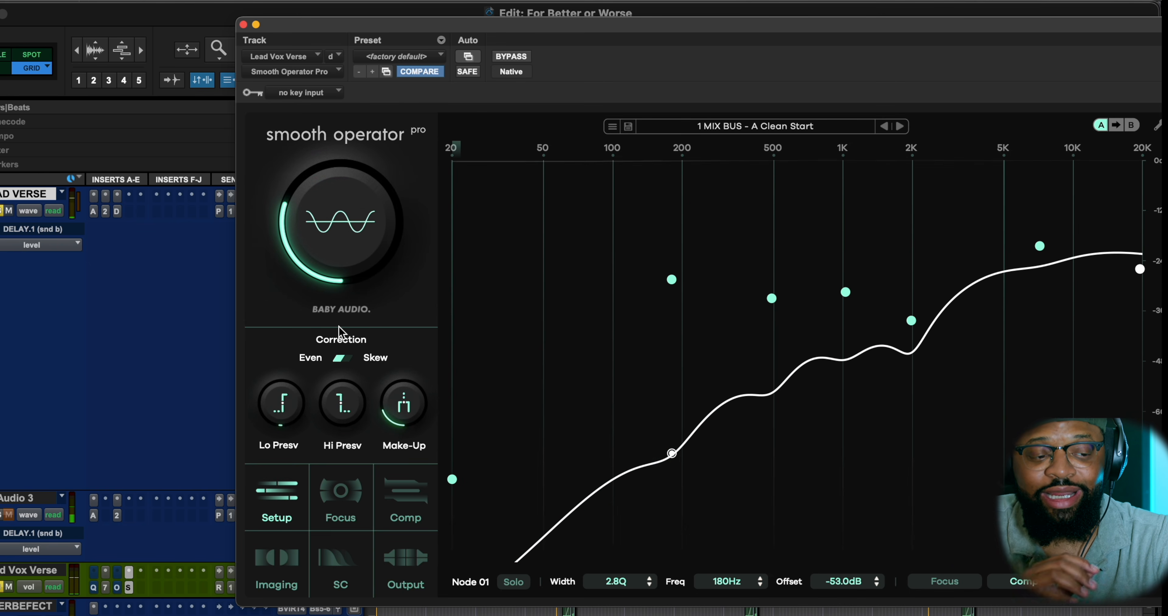
# Push the main threshold to -59.1 dB during playback and raise it back to a light smoothing setting.
pyautogui.moveTo(316, 231)
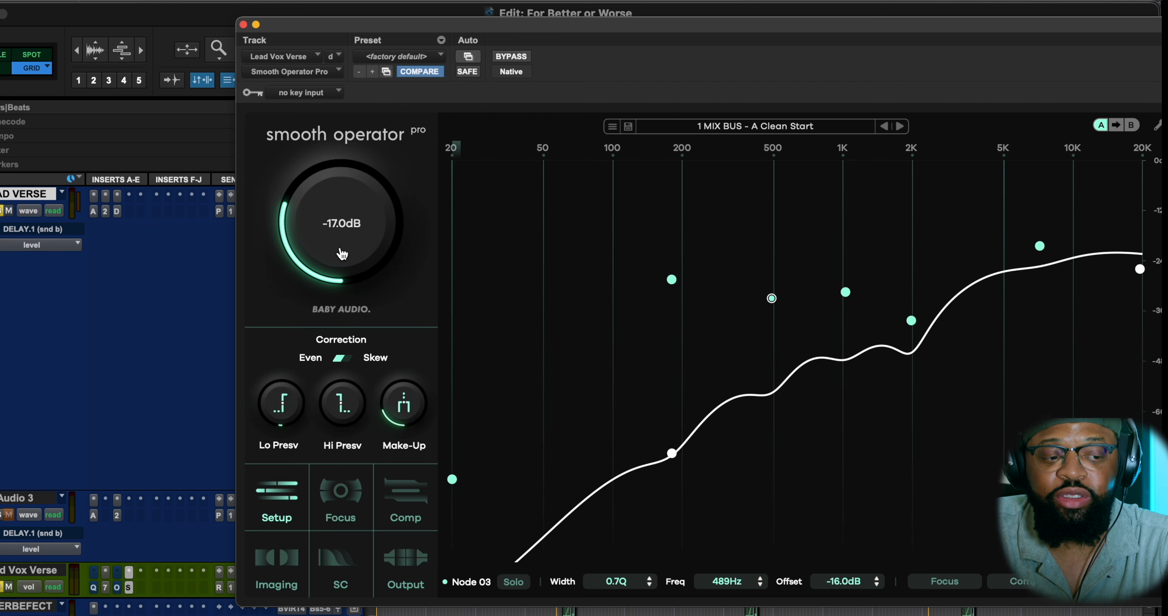
pyautogui.moveTo(345, 252); pyautogui.dragTo(319, 122)
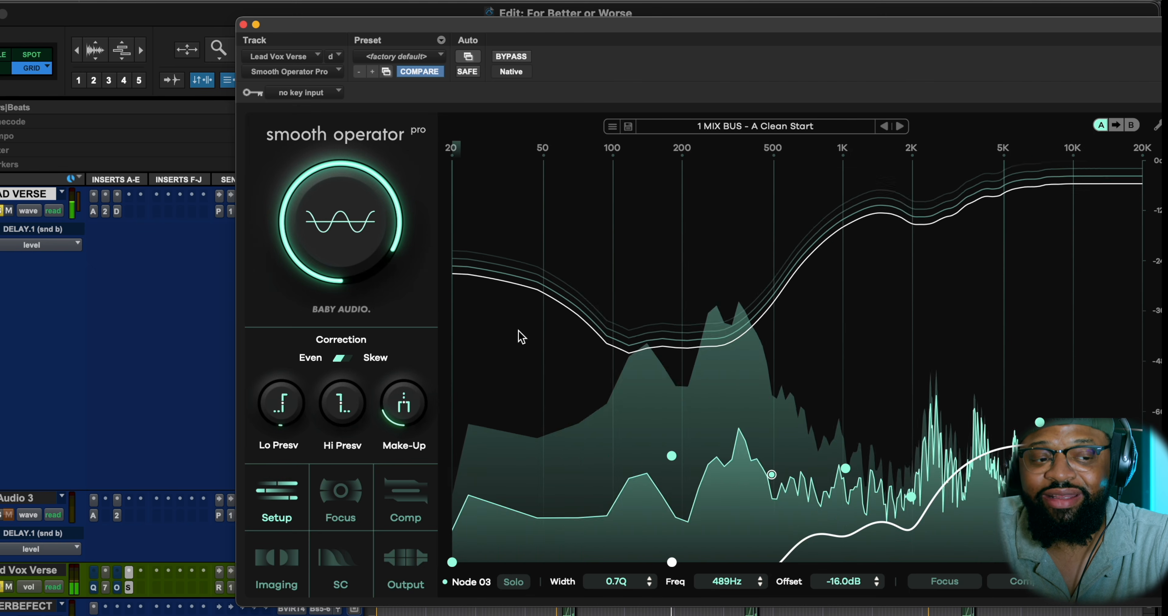
pyautogui.moveTo(356, 211)
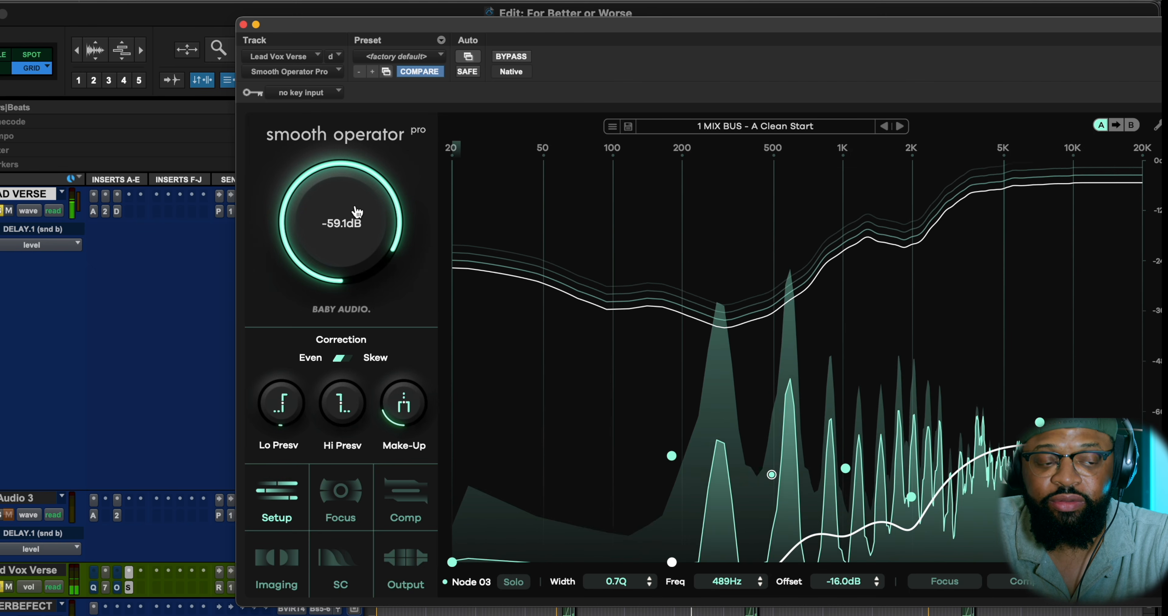
pyautogui.moveTo(356, 211); pyautogui.dragTo(324, 351)
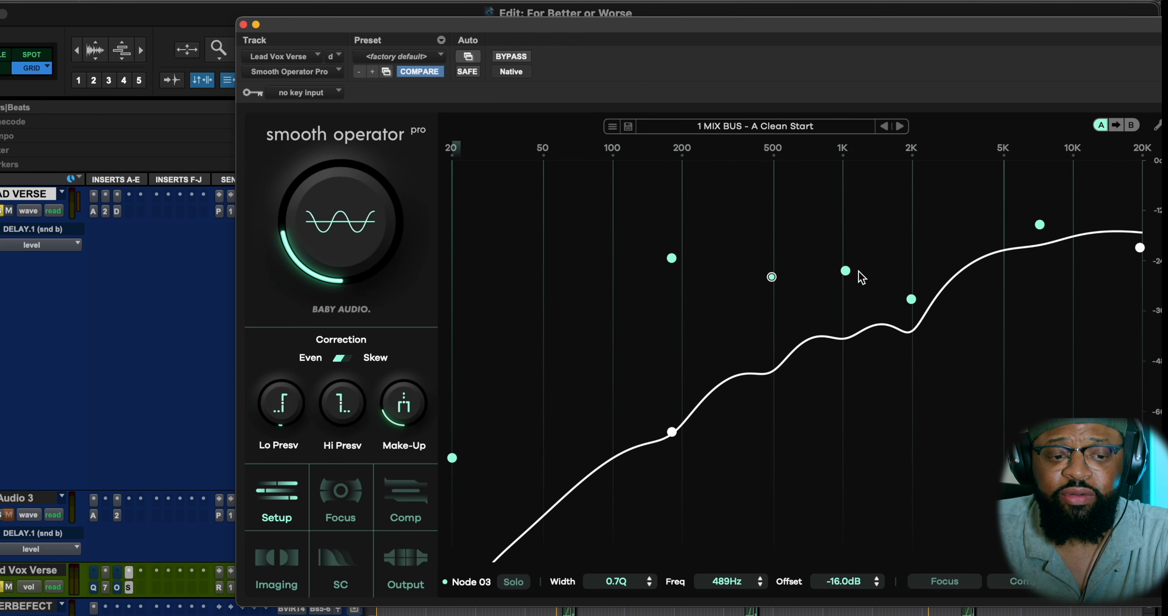
# View the Imaging override settings of the 1.0 kHz node and play the vocal.
pyautogui.click(846, 270)
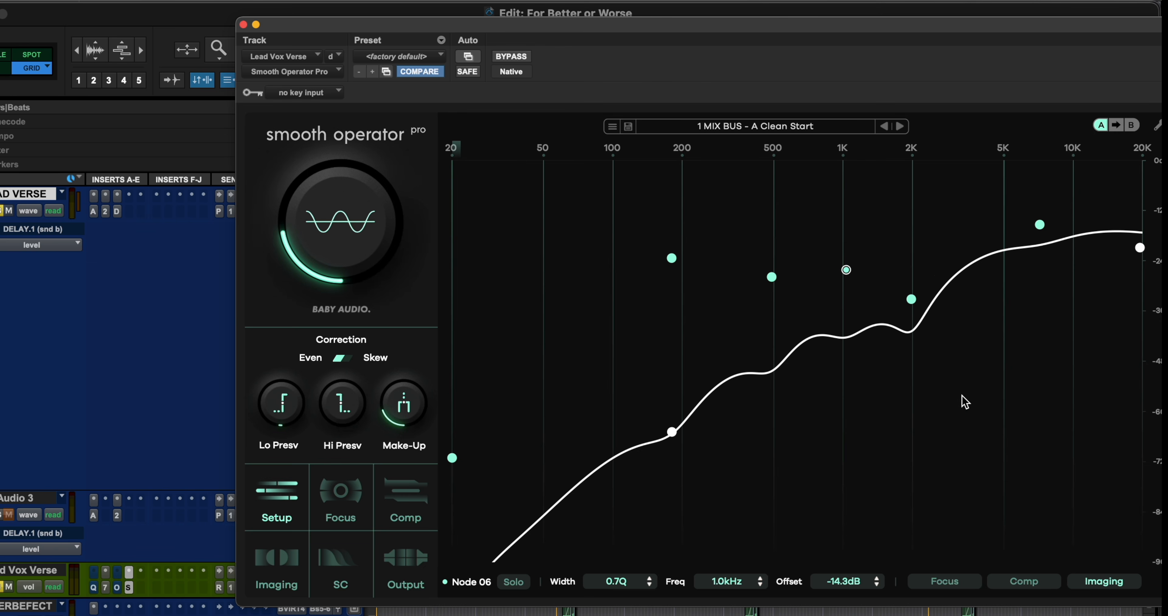
pyautogui.click(1102, 585)
pyautogui.click(213, 422)
pyautogui.press('space')
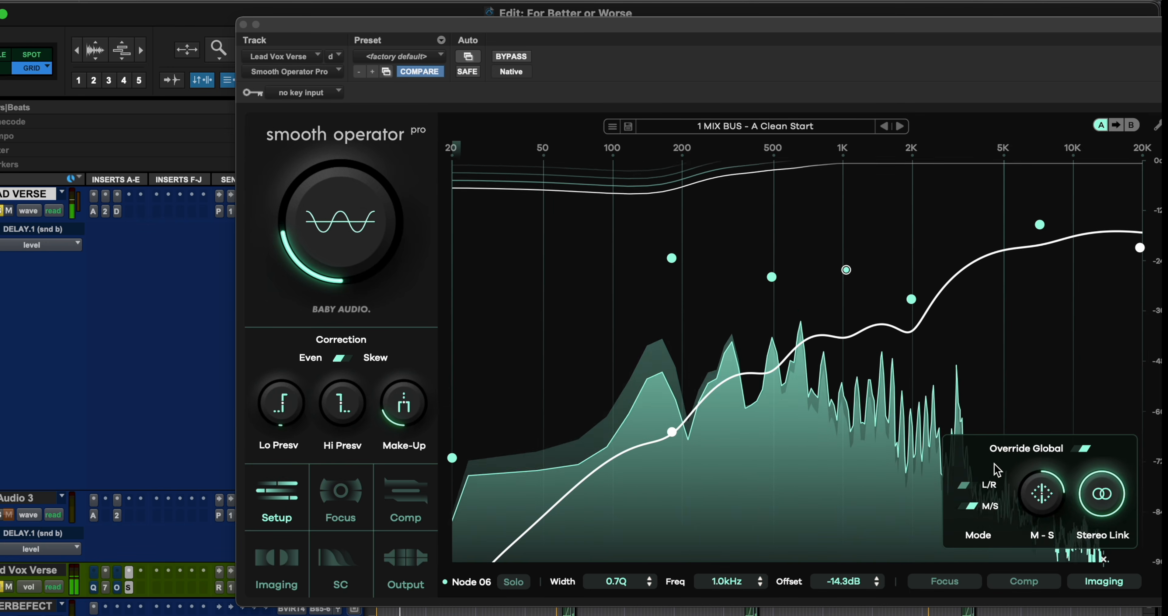
# Try the L/R imaging mode on the 1.0 kHz node during playback and return it to M/S.
pyautogui.click(1048, 488)
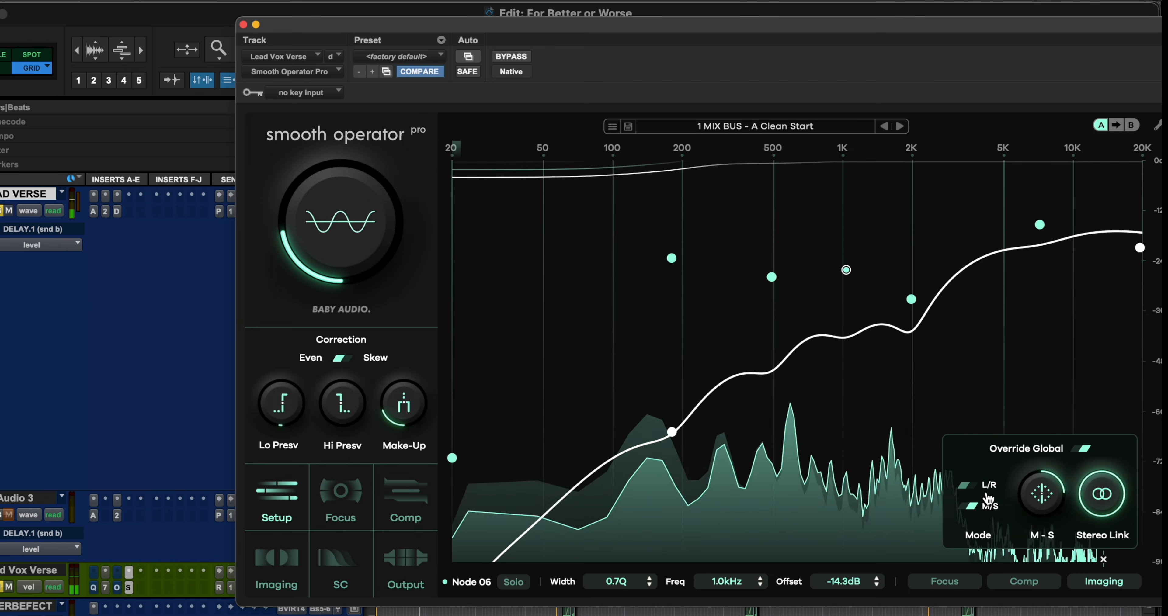
pyautogui.click(979, 492)
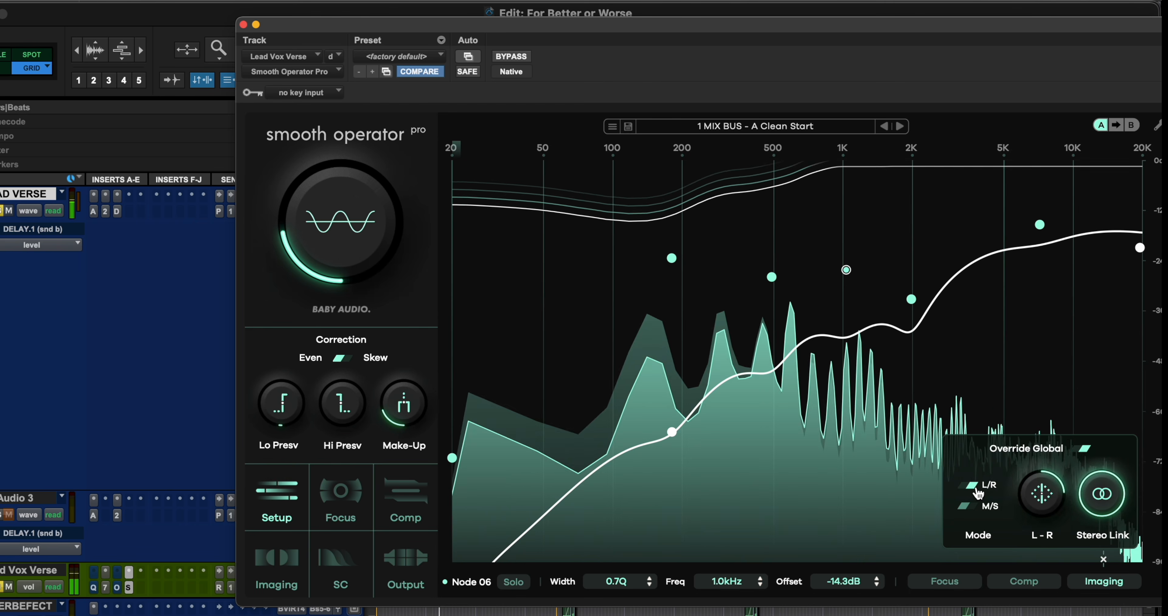
pyautogui.click(978, 507)
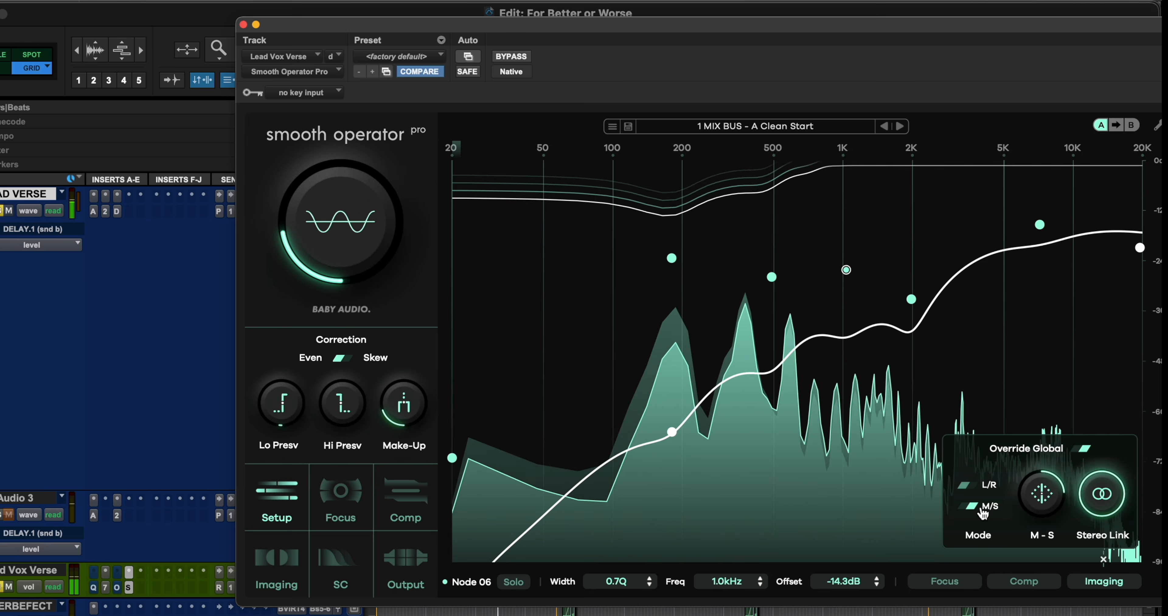
# Check the Focus override settings of the 1.0 kHz node, close them and stop playback.
pyautogui.click(972, 584)
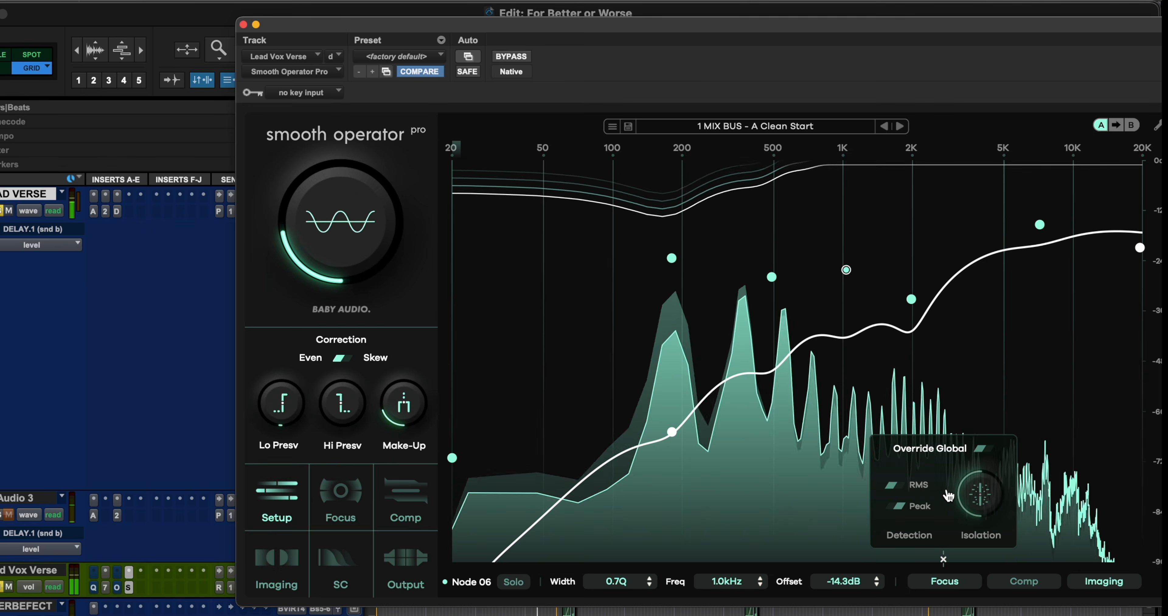
pyautogui.click(1044, 592)
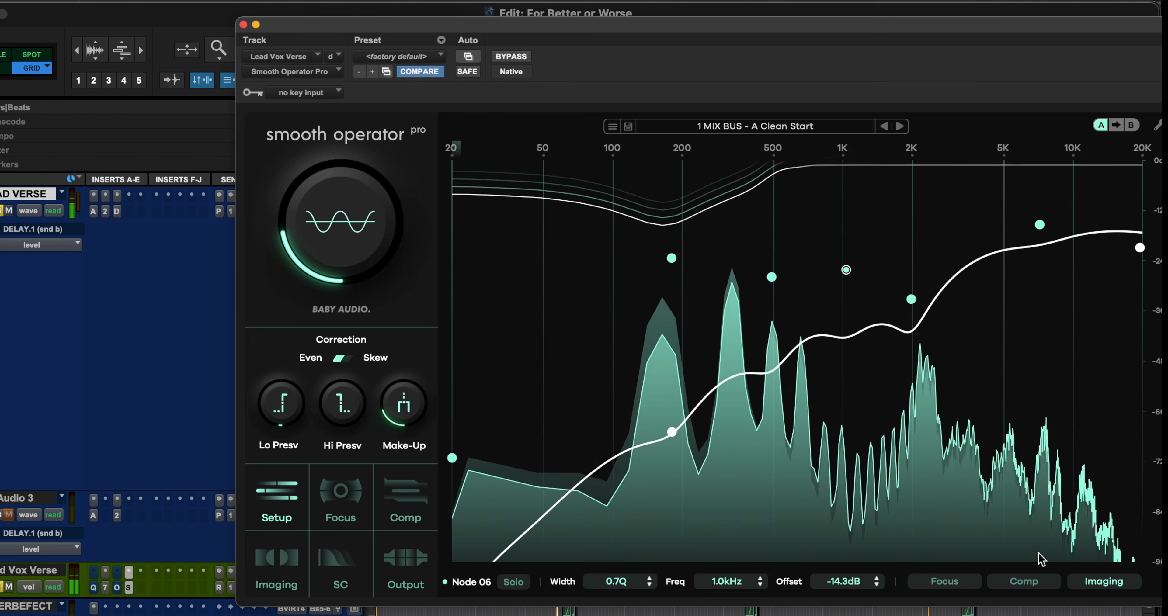
pyautogui.press('space')
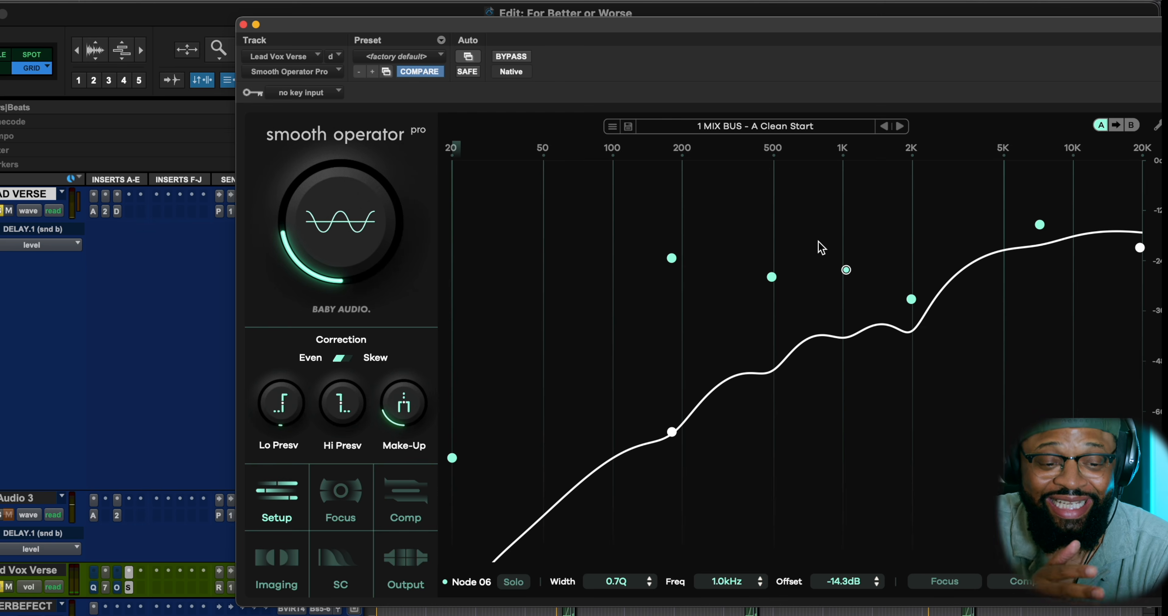
# Add a node at about 3.7 kHz with an offset of about 0.3 dB.
pyautogui.click(974, 210)
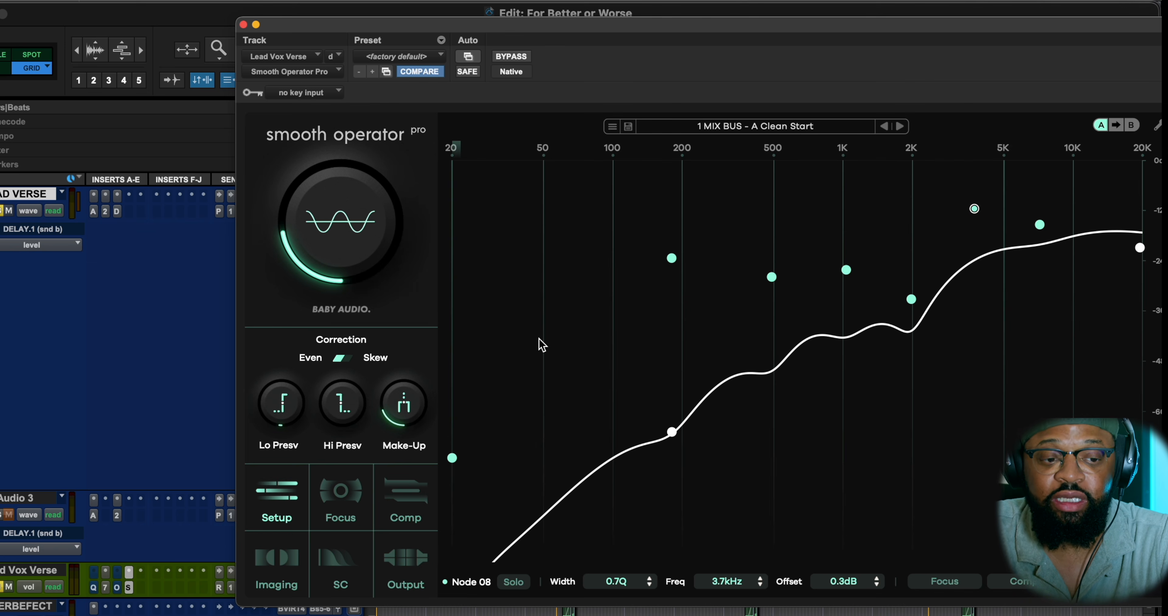
pyautogui.moveTo(332, 293)
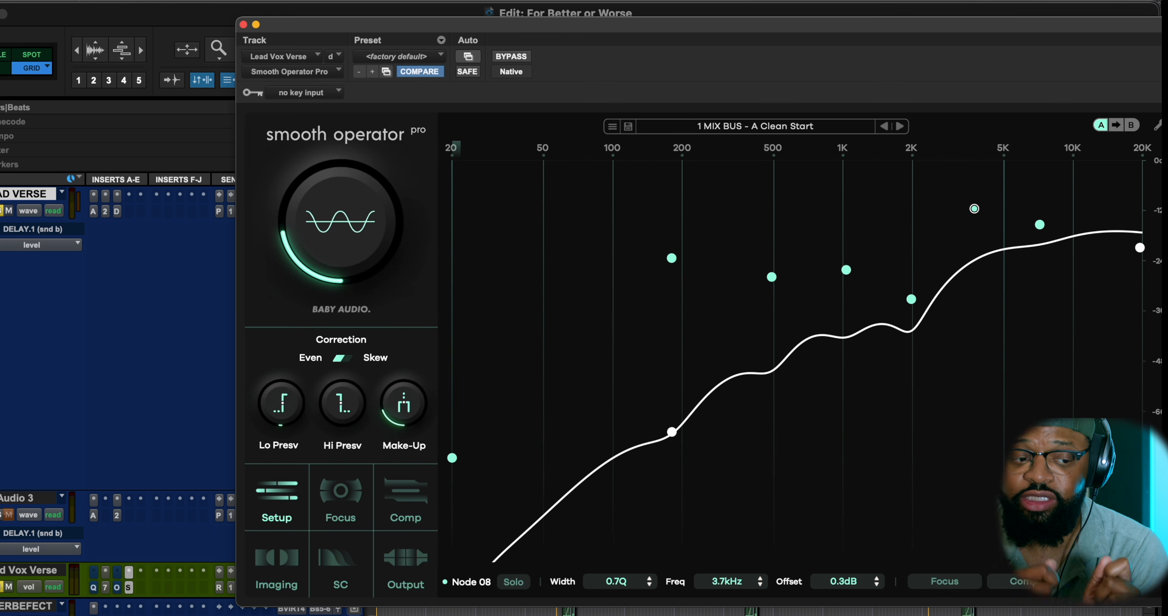
pyautogui.moveTo(319, 200)
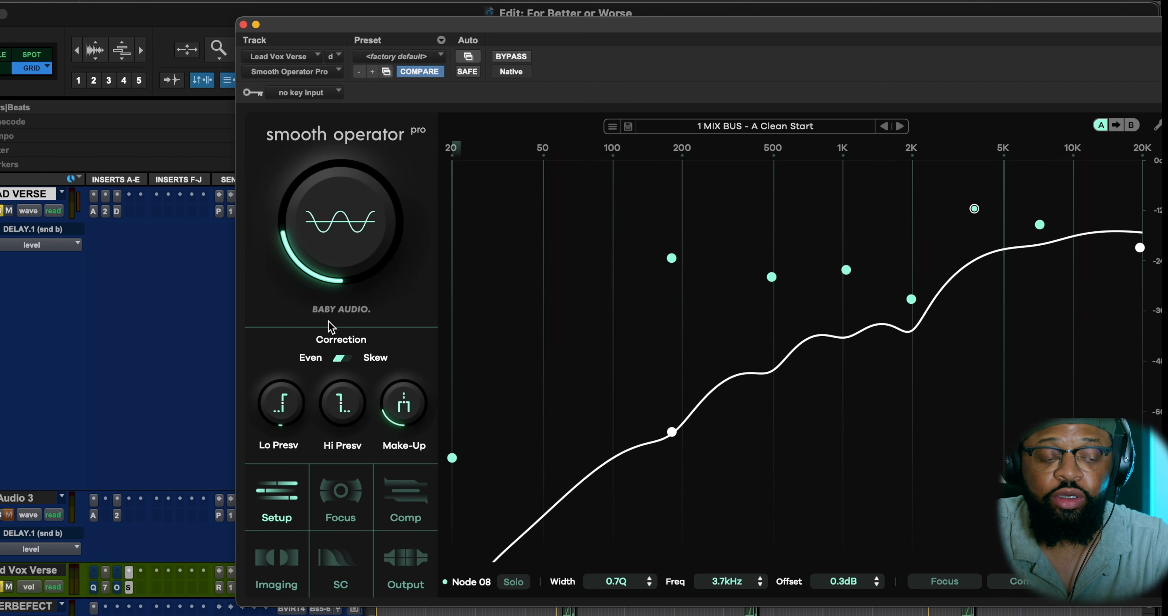
pyautogui.moveTo(415, 430)
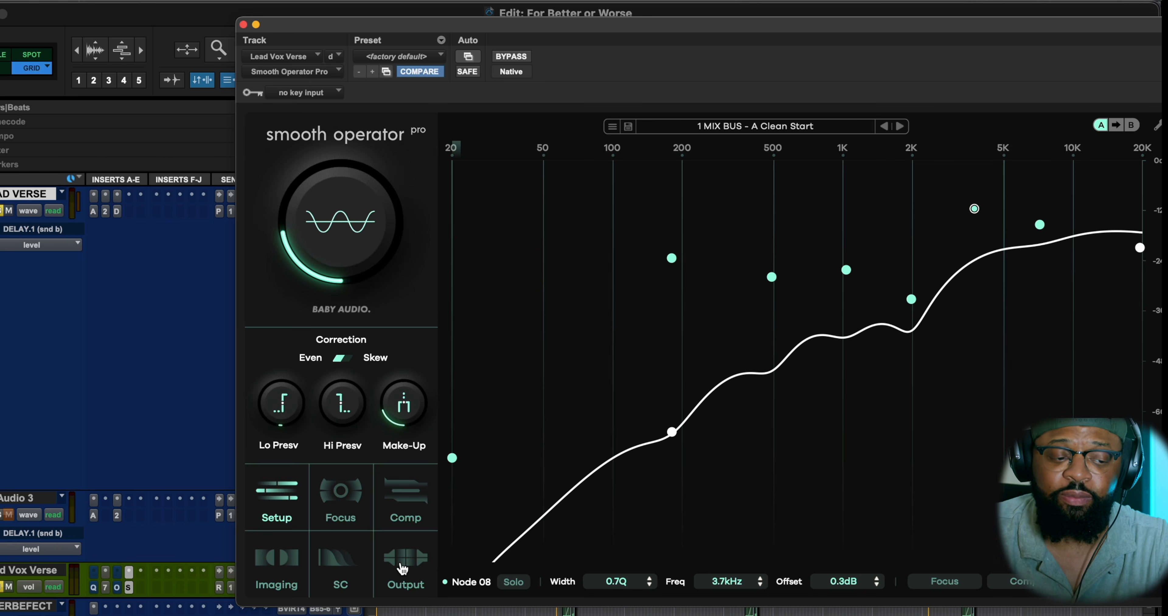